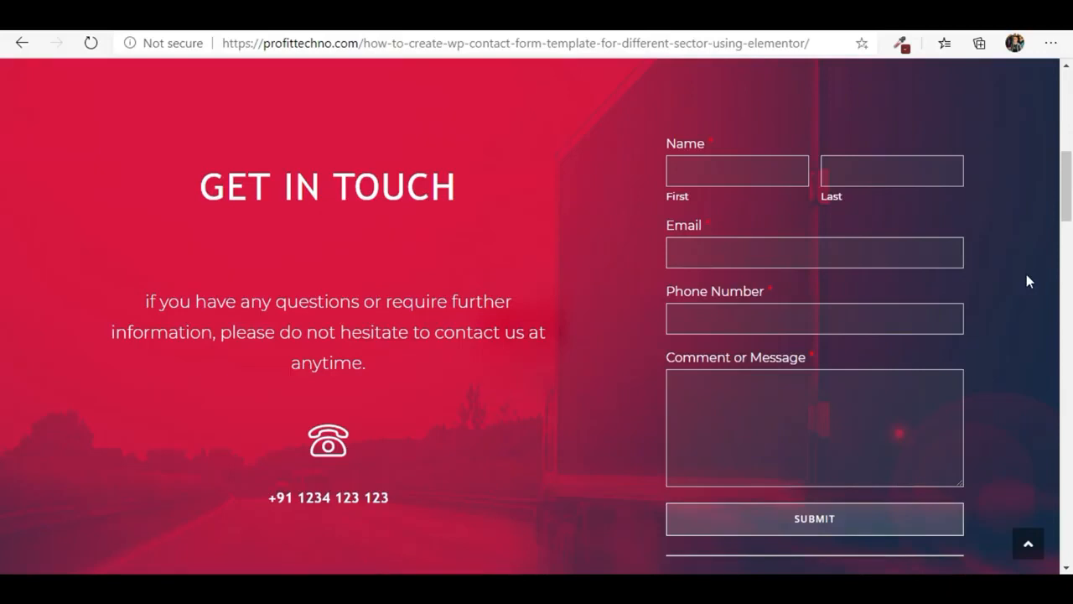
- Examine the sample simple contact form #01 and the fields of enquiry form #02 on the template page
scroll(456, 280, up, 1)
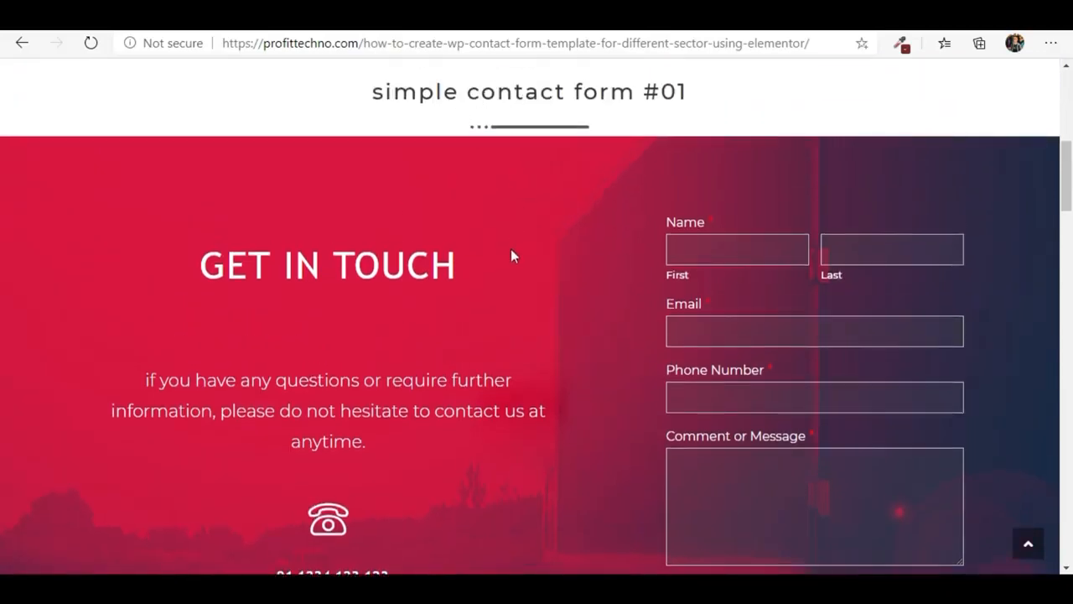
scroll(509, 250, down, 1)
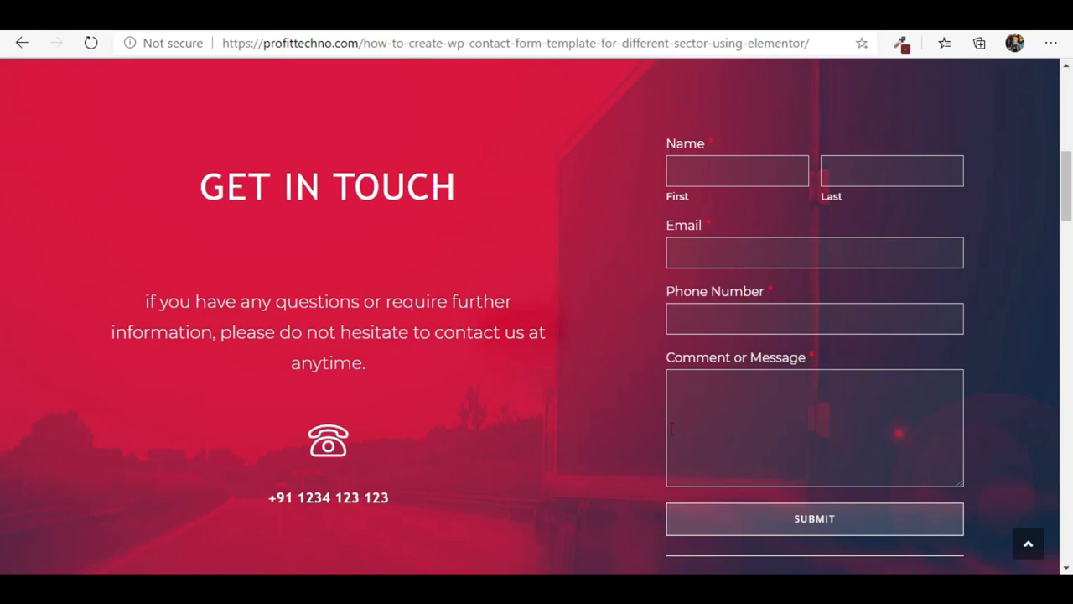
scroll(610, 176, down, 5)
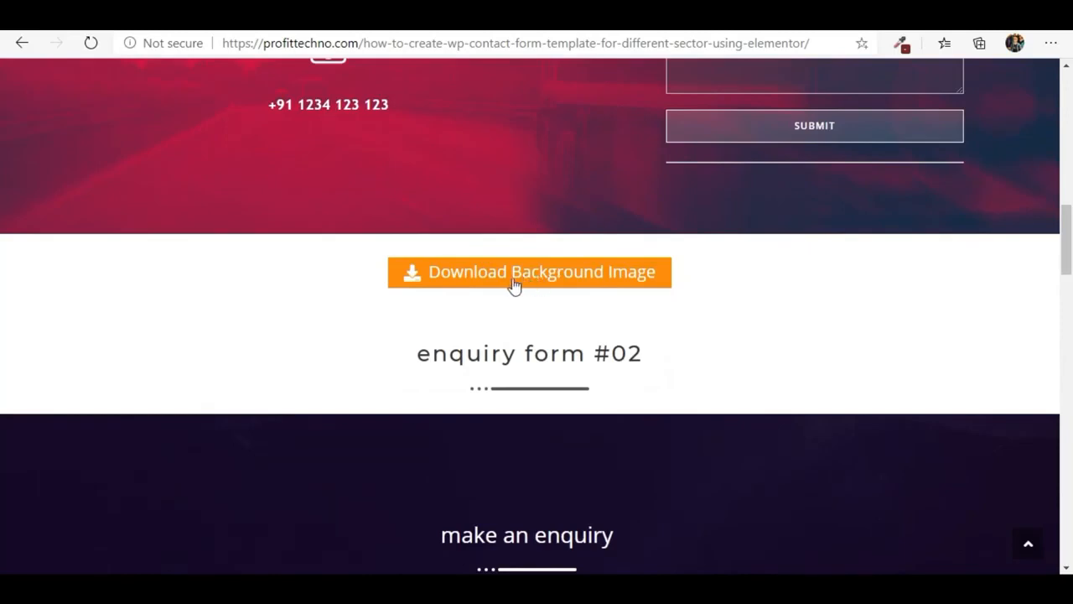
scroll(516, 281, up, 1)
scroll(554, 251, up, 1)
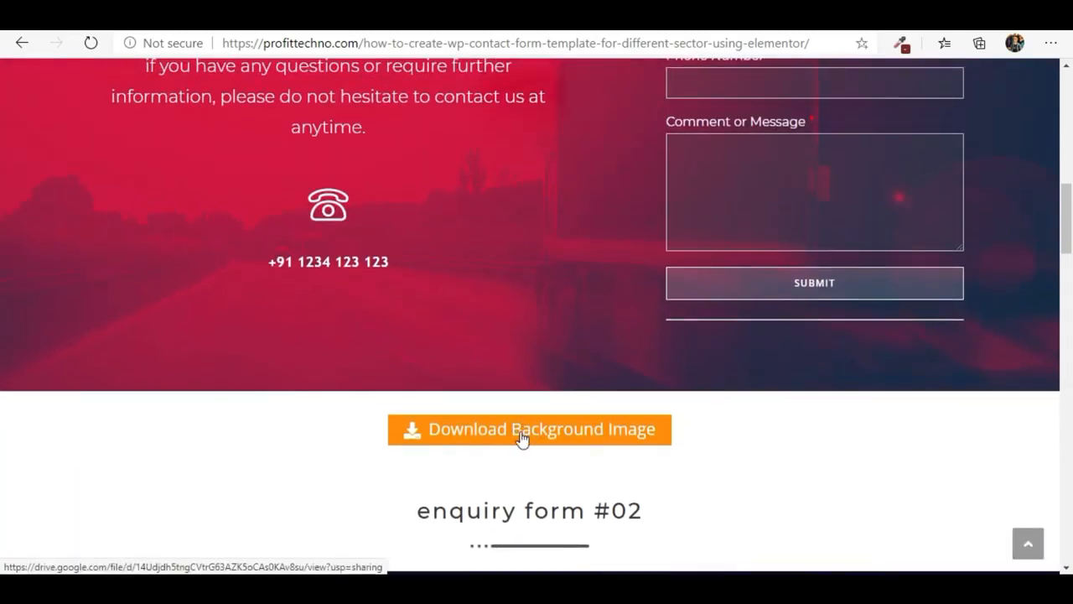
scroll(515, 452, down, 5)
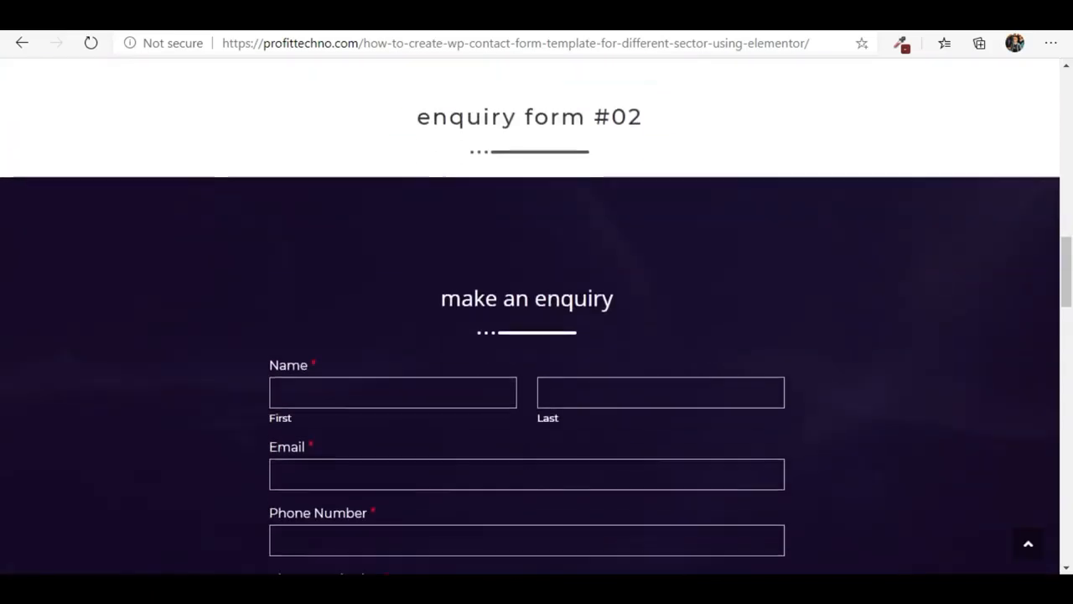
scroll(524, 448, down, 1)
scroll(524, 444, down, 1)
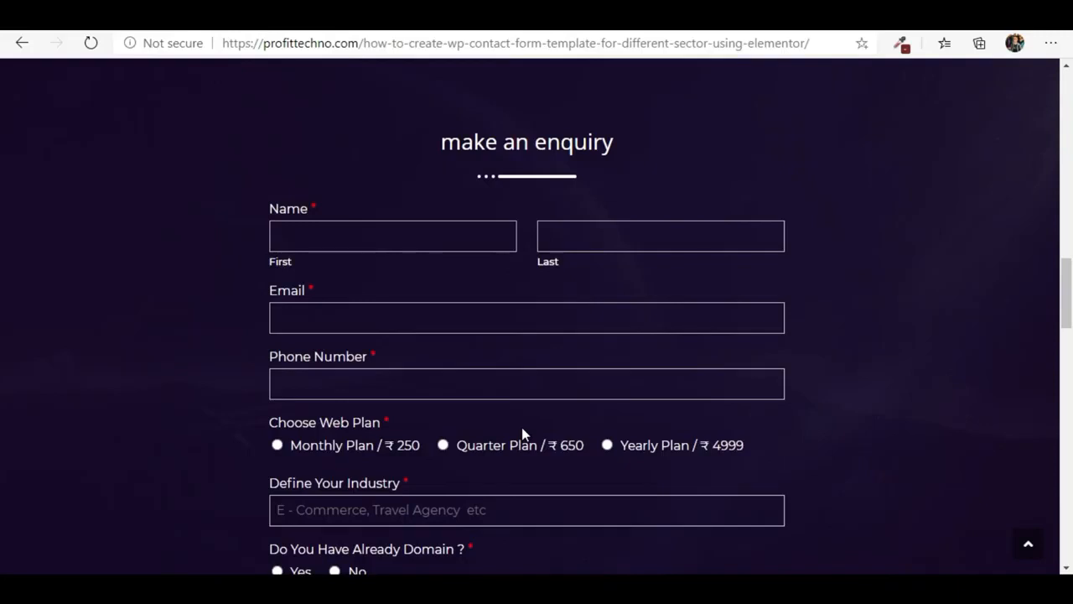
scroll(486, 432, down, 2)
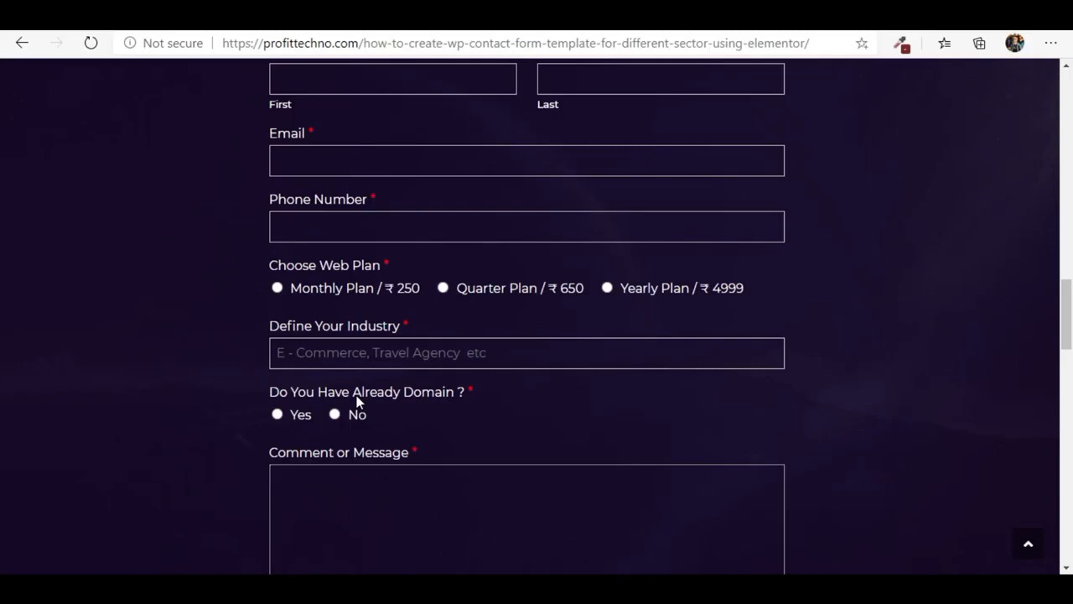
- Try out the enquiry form's fields, answering Yes to the existing-domain question and entering "gjghjg" as the message
scroll(363, 392, up, 1)
click(342, 159)
click(340, 240)
click(336, 306)
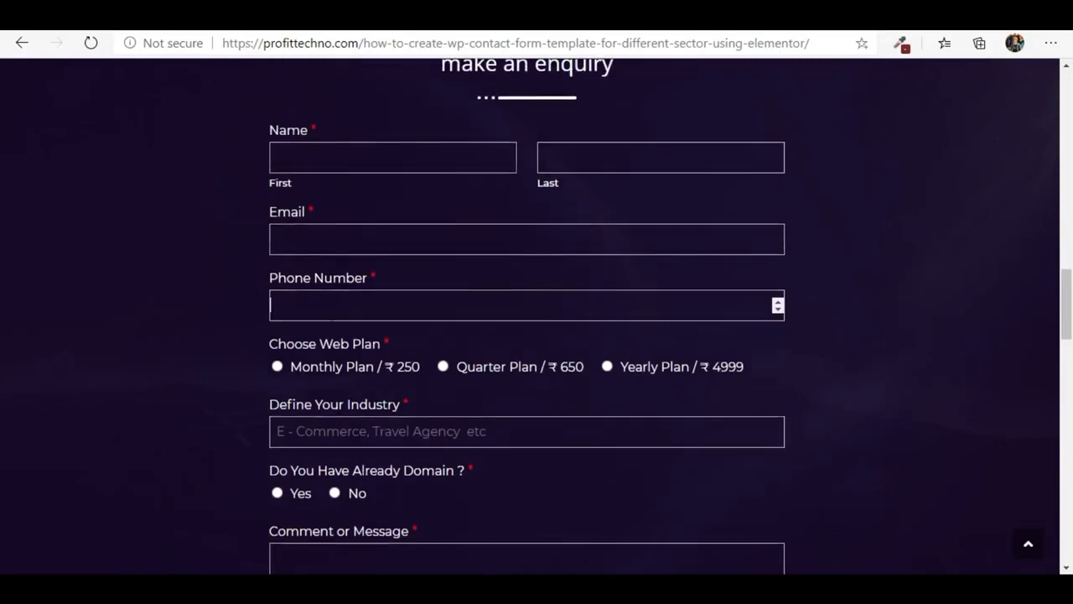
scroll(140, 339, down, 1)
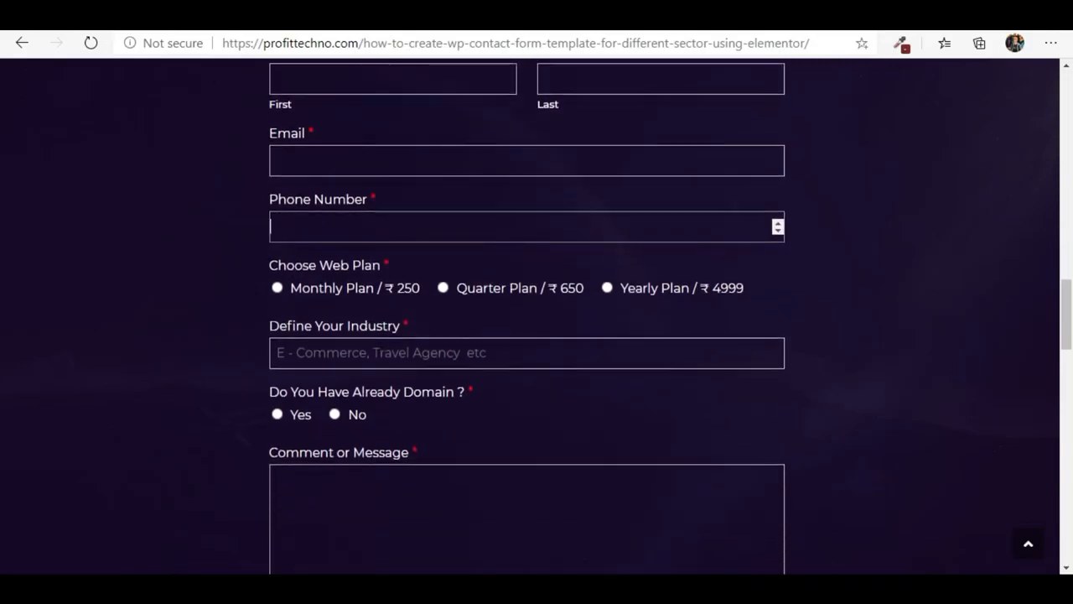
click(360, 353)
scroll(378, 366, down, 1)
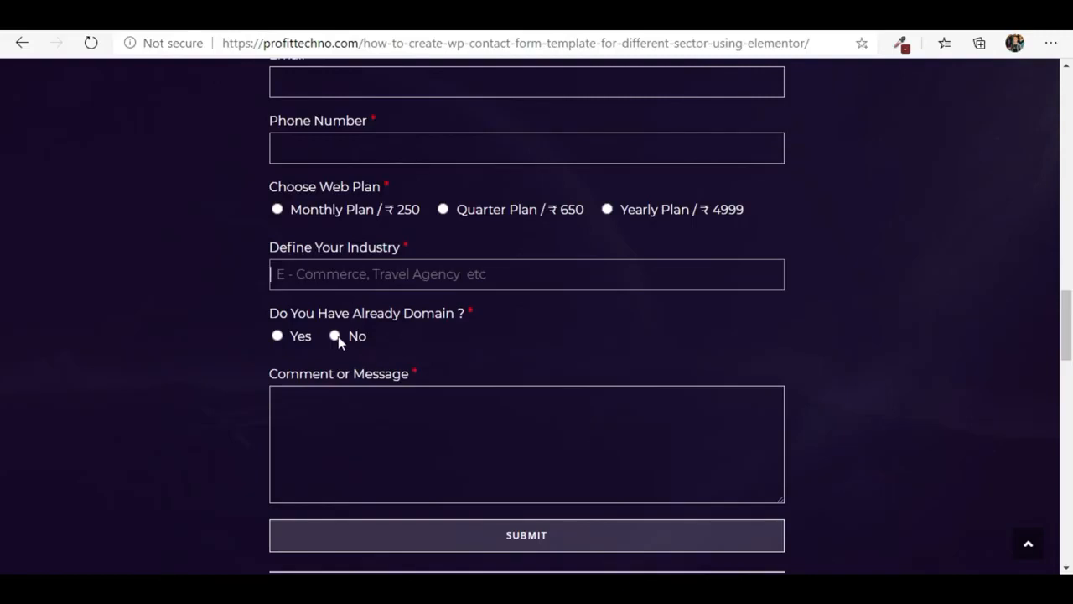
click(276, 335)
key(Tab)
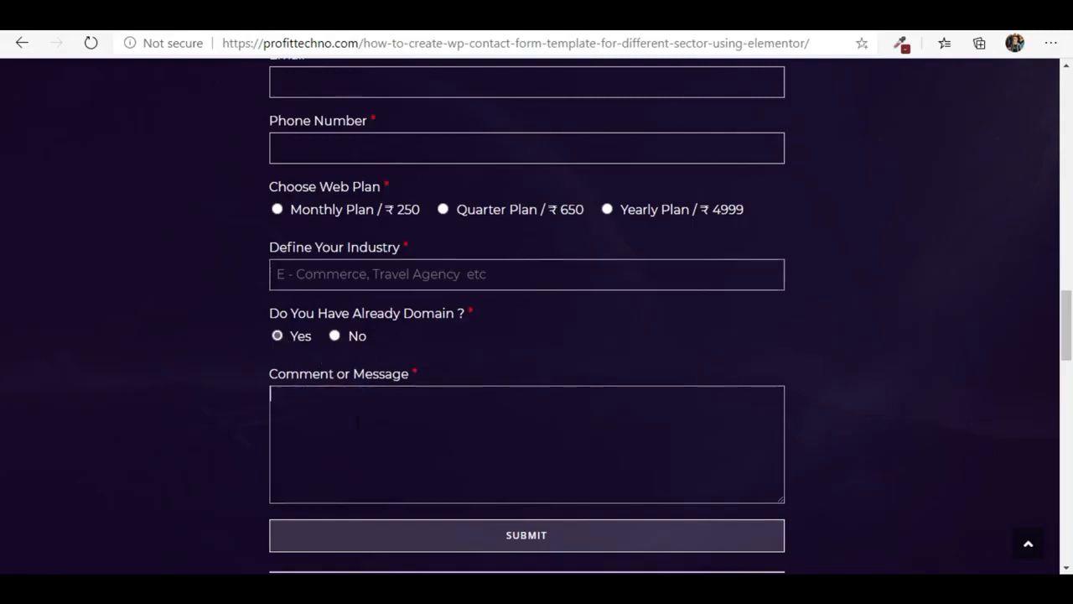
text(gjghjg)
scroll(478, 461, down, 1)
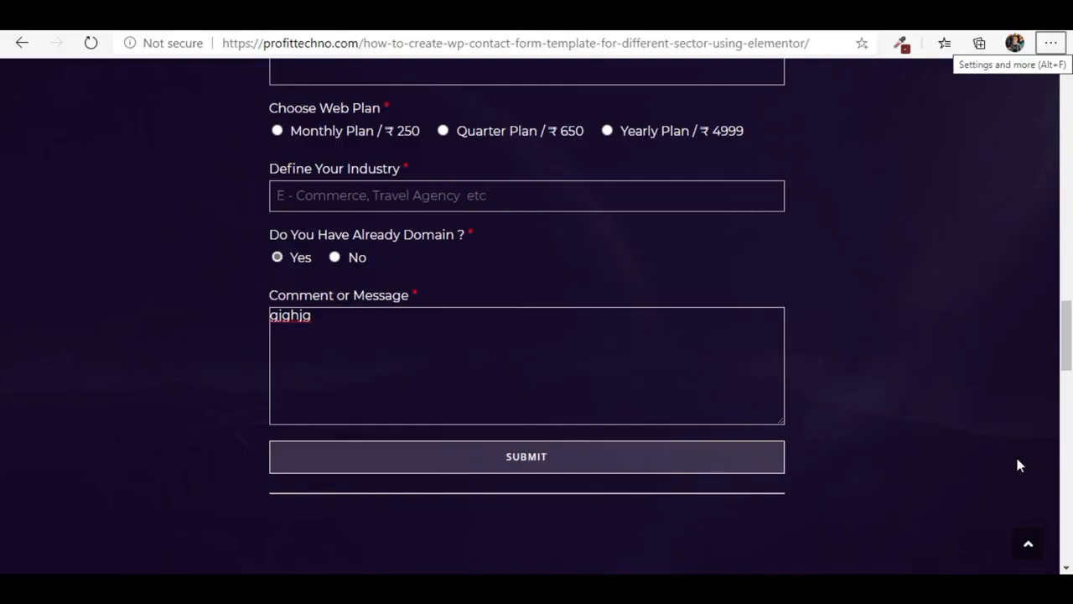
- Review the Get In Touch contact form design again, down to its background image download and the enquiry form
scroll(786, 408, up, 15)
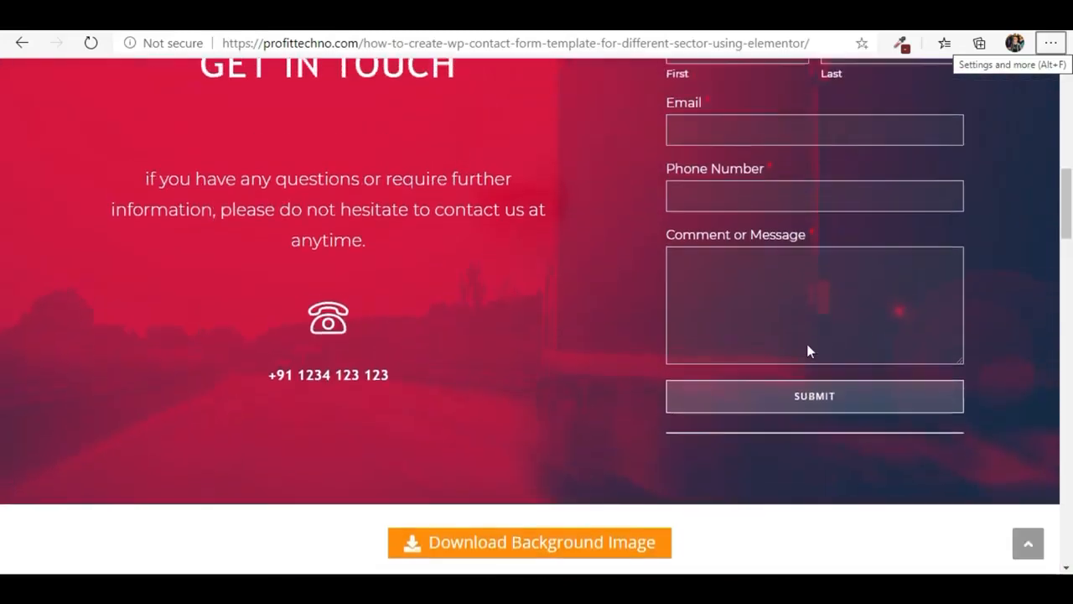
scroll(808, 346, up, 1)
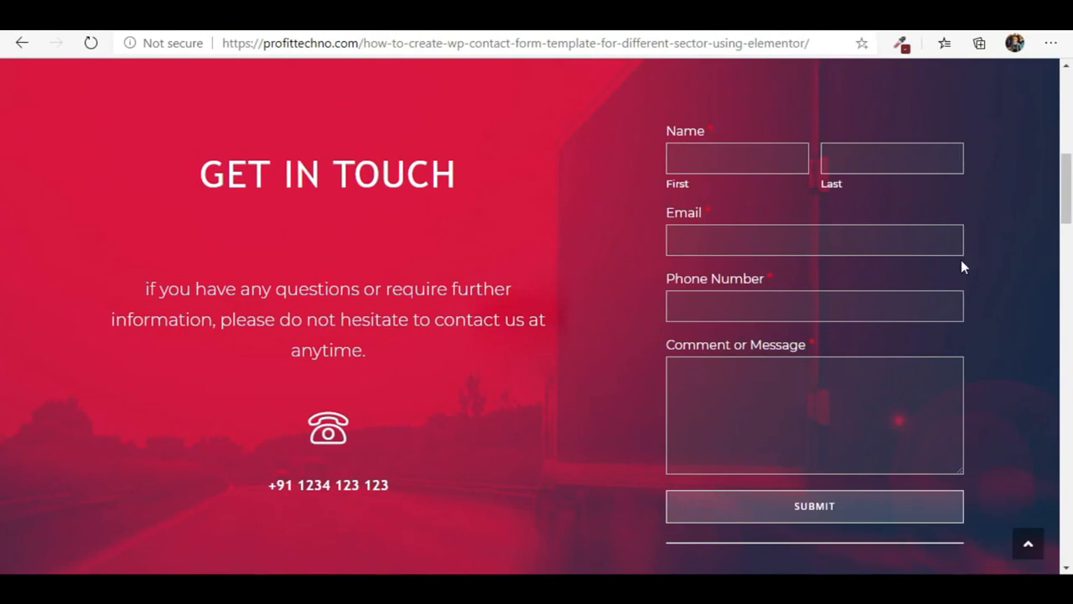
scroll(642, 268, up, 2)
scroll(623, 210, down, 2)
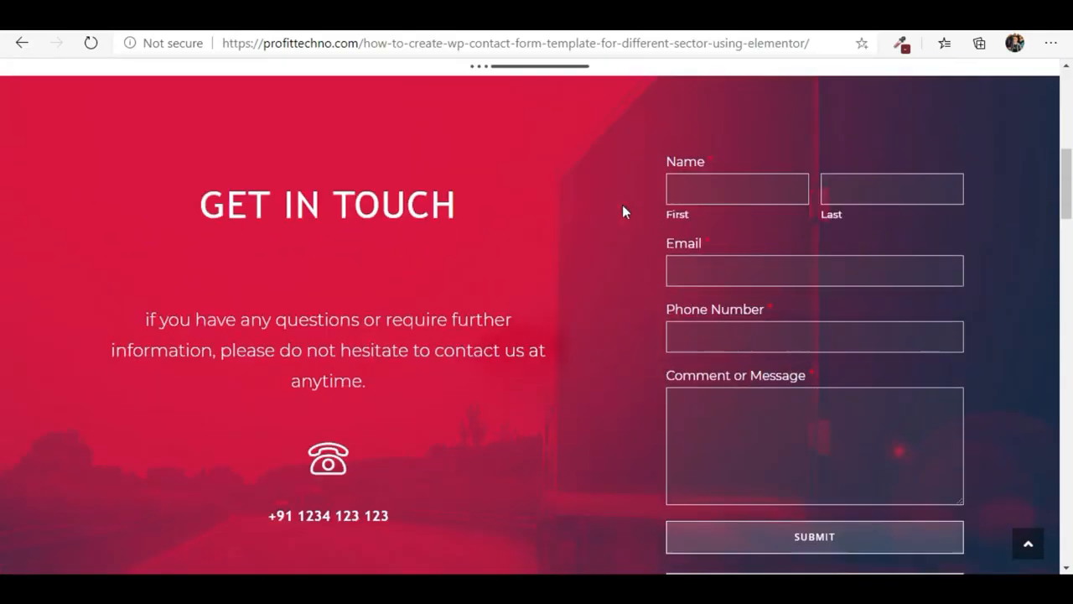
scroll(455, 307, down, 6)
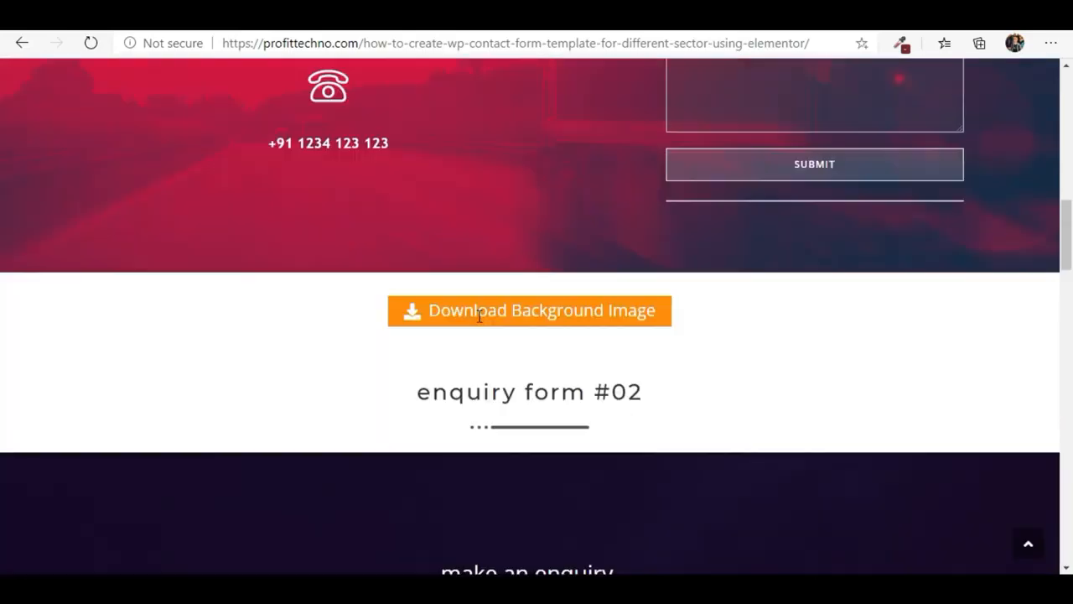
scroll(495, 471, down, 1)
scroll(496, 471, up, 6)
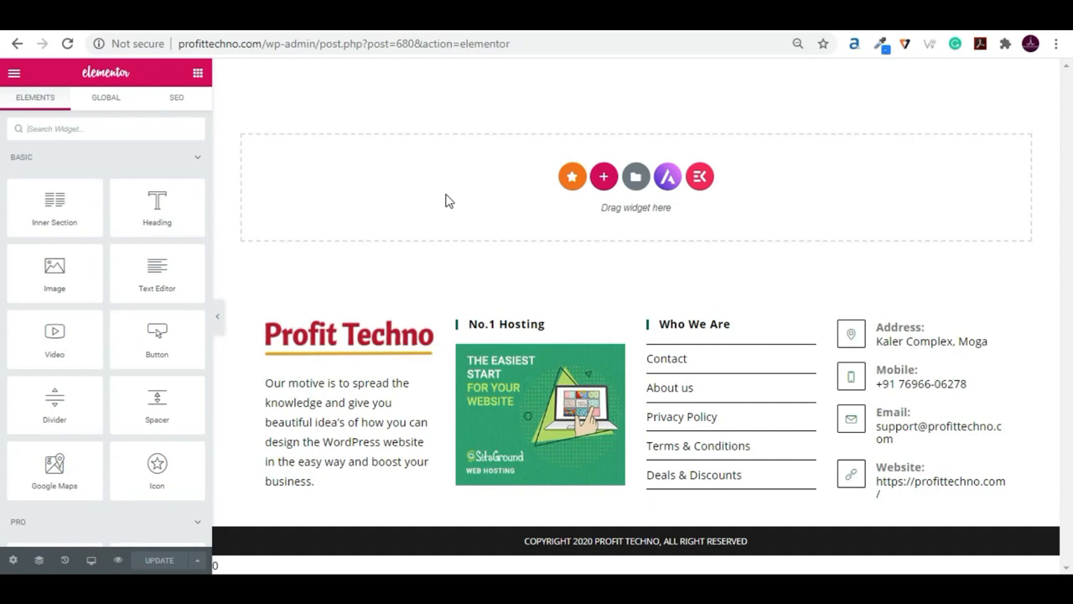
- Switch to the Elementor editor, add a single-column section and give it the classic background image slider_img02.jpg
click(605, 180)
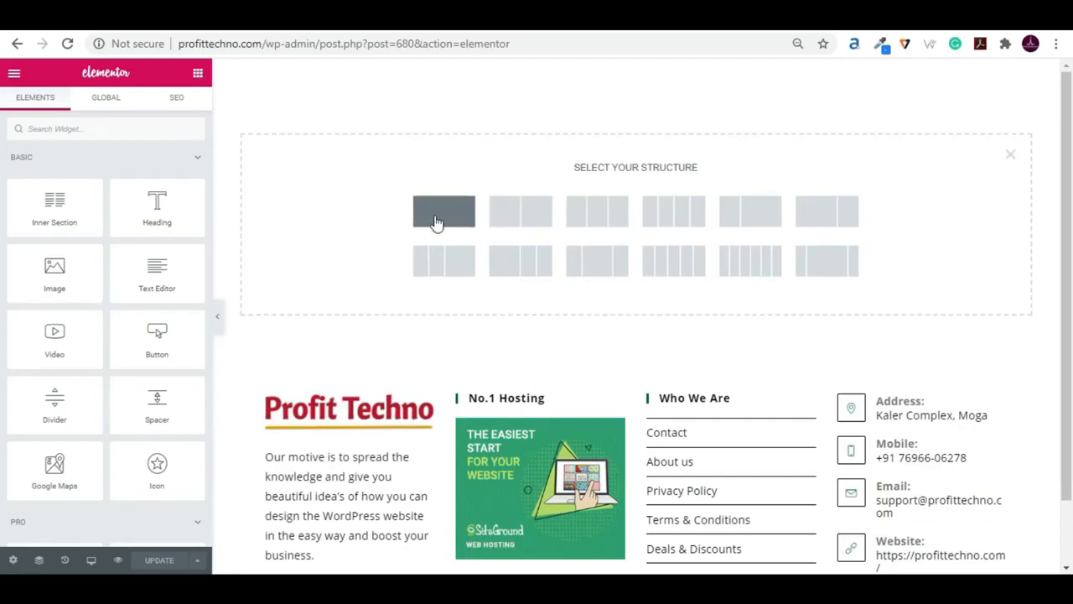
click(461, 295)
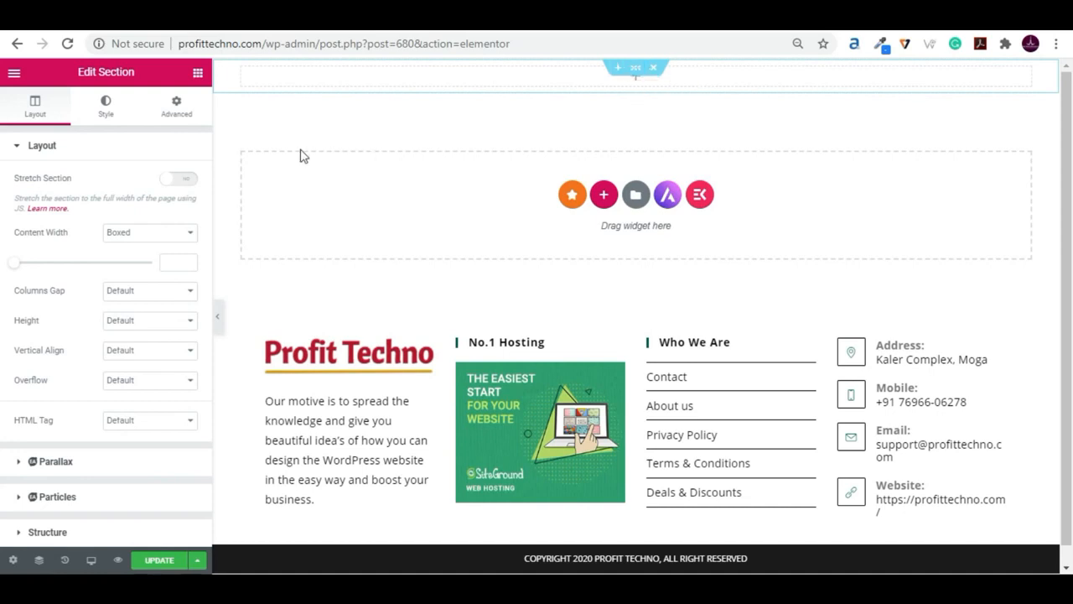
click(107, 113)
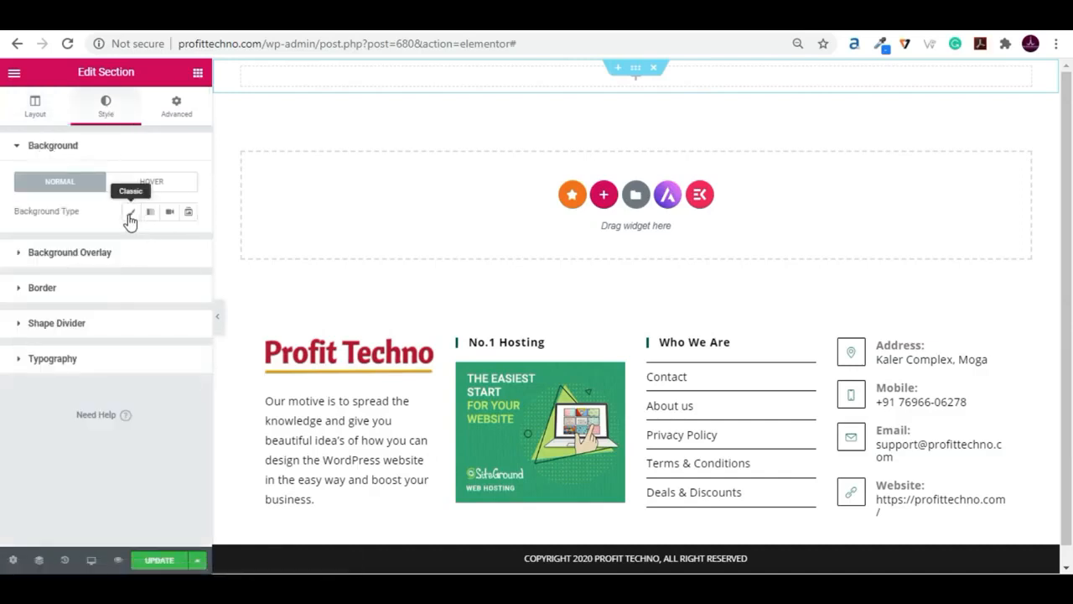
click(130, 213)
click(123, 325)
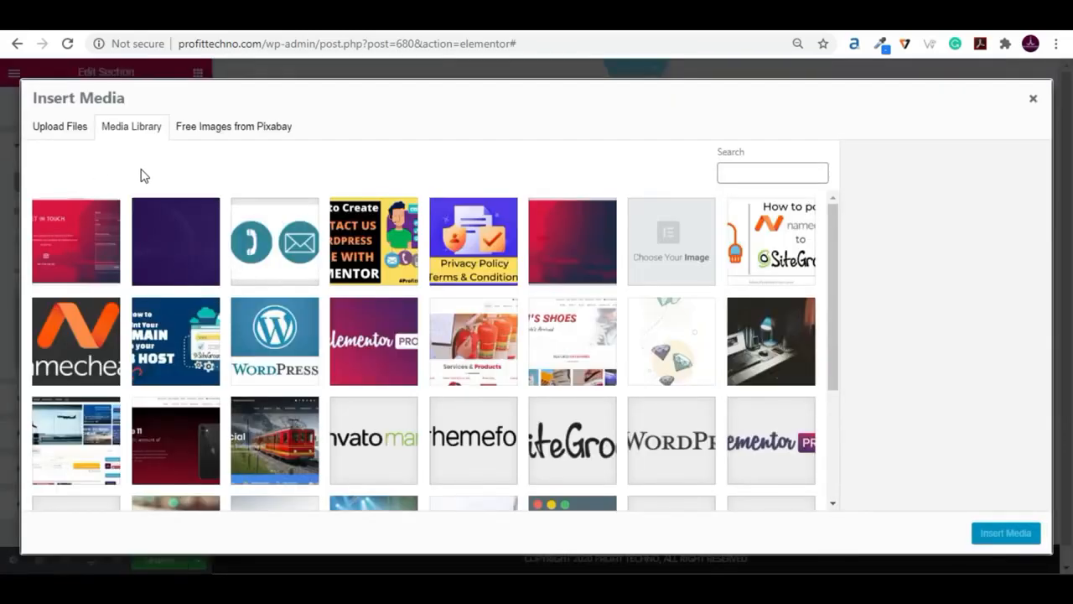
click(591, 250)
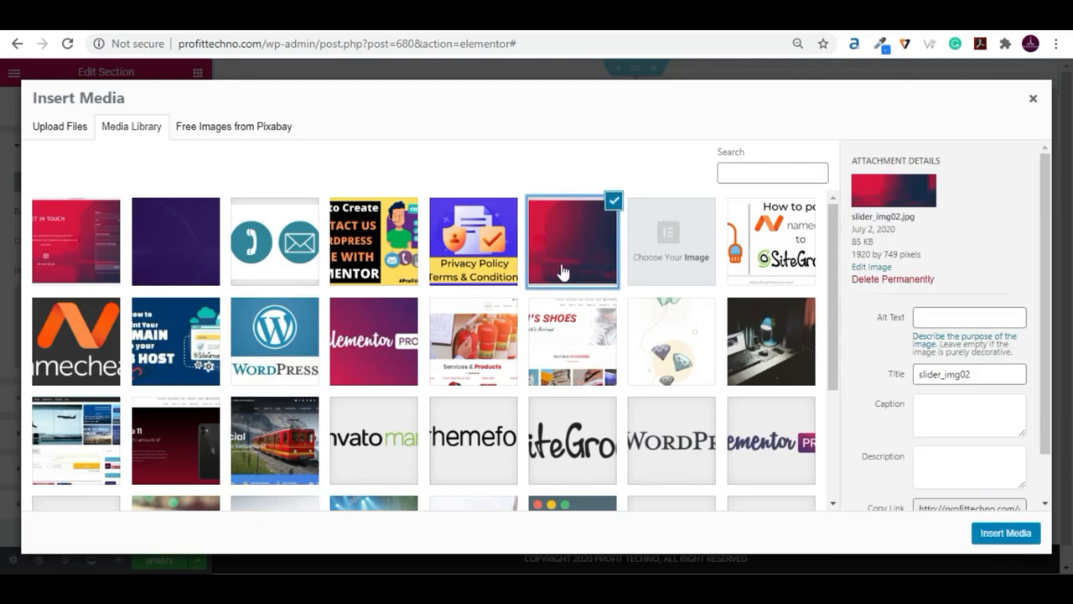
click(1005, 533)
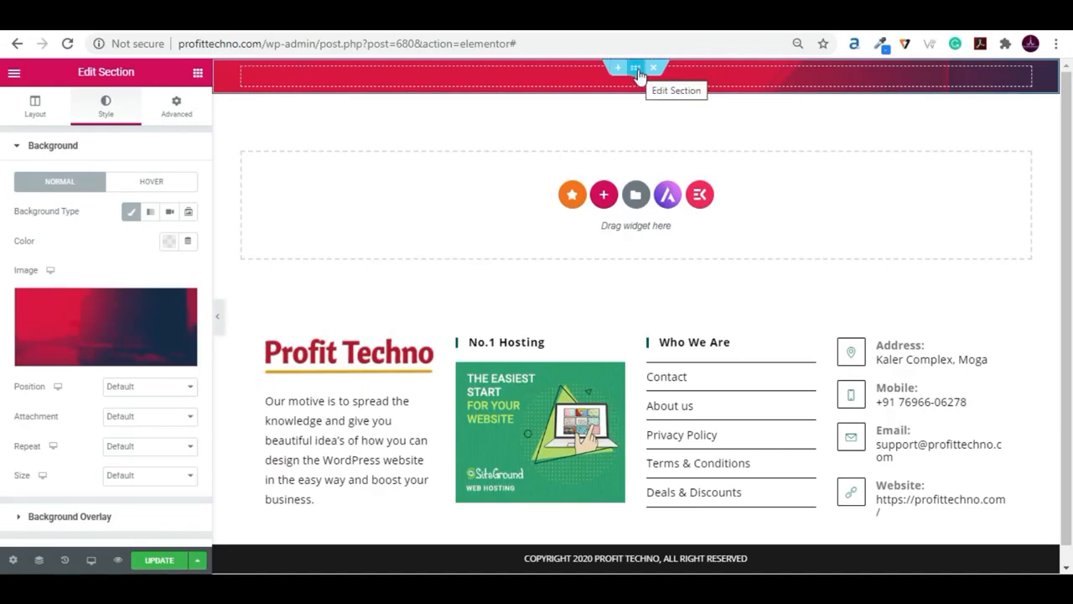
- Unlink the section's padding values and set the top and bottom padding to 80 px
click(178, 110)
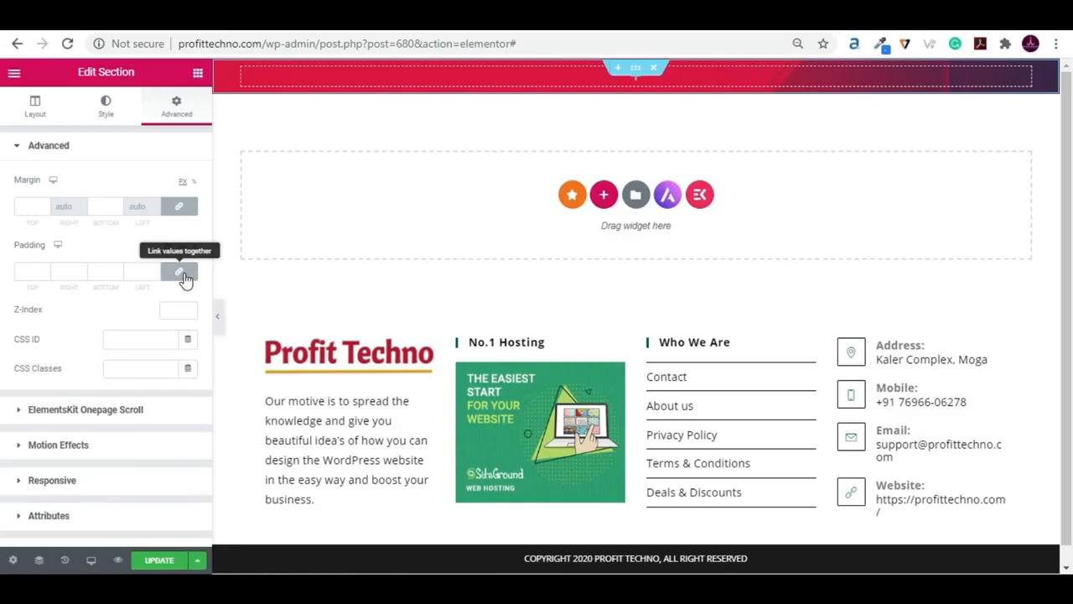
click(179, 272)
click(31, 271)
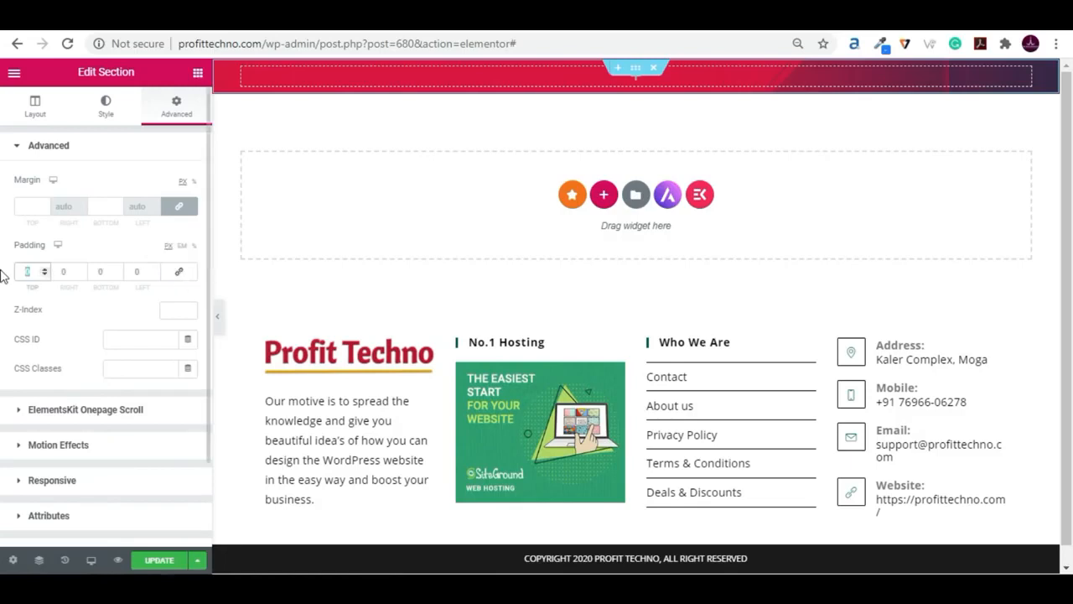
text(80)
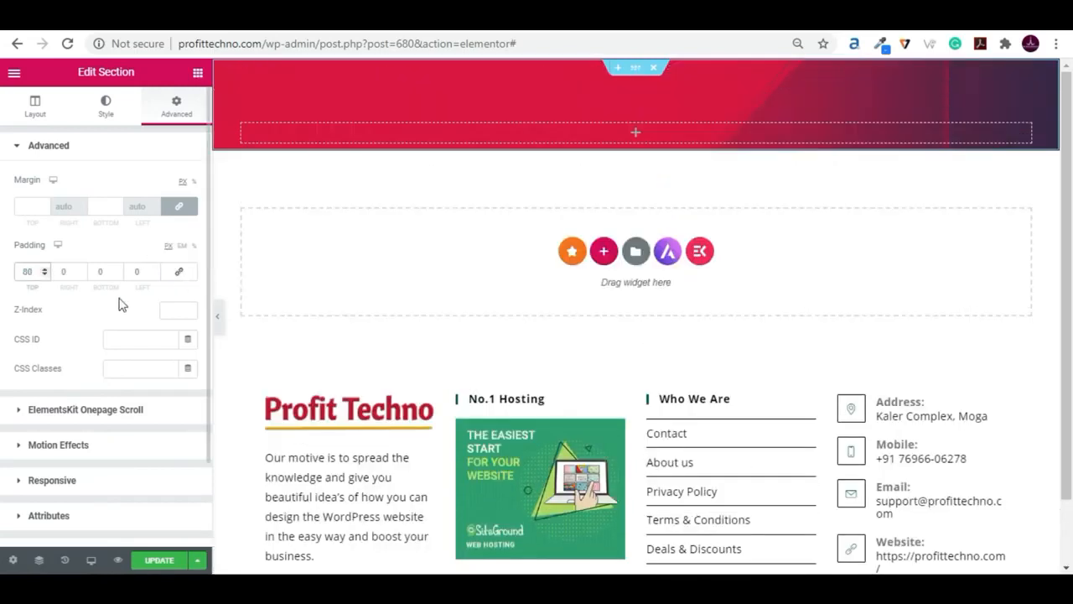
click(96, 274)
text(80)
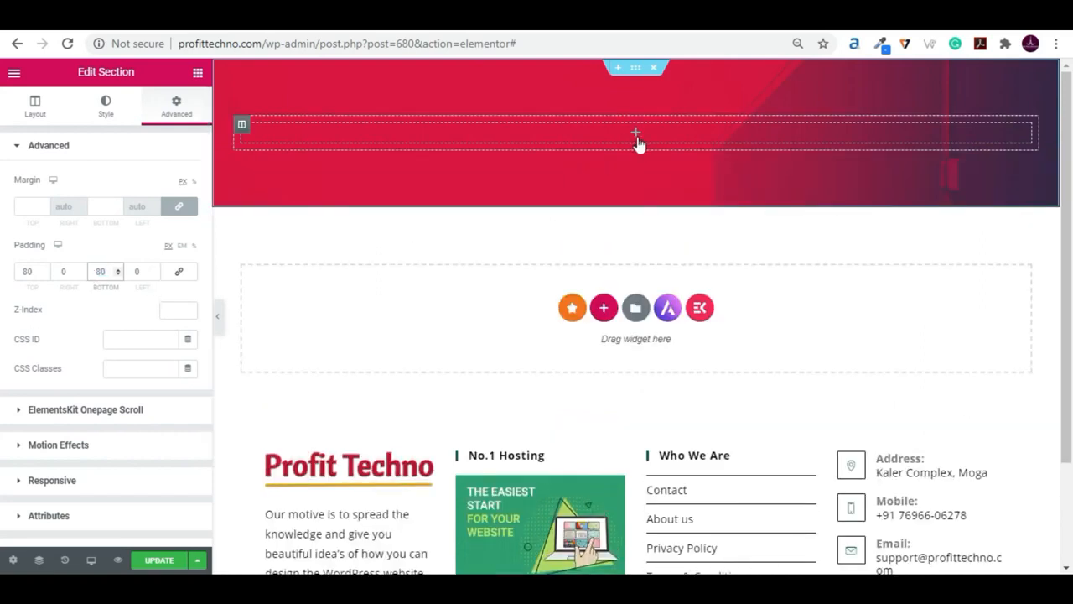
- Add two new columns to the section so that it is divided into three columns
right_click(244, 130)
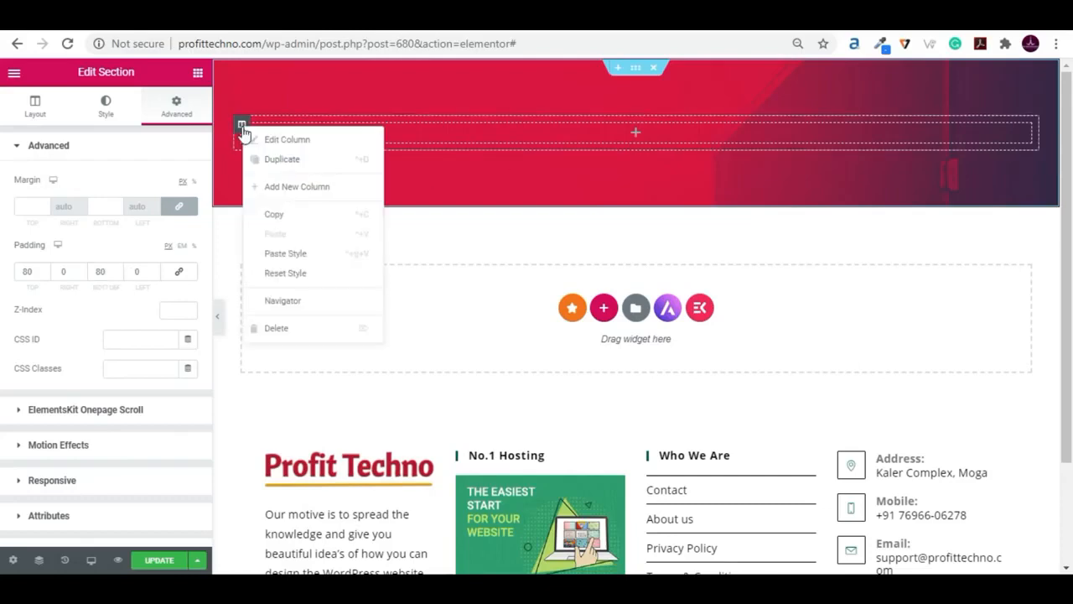
click(420, 157)
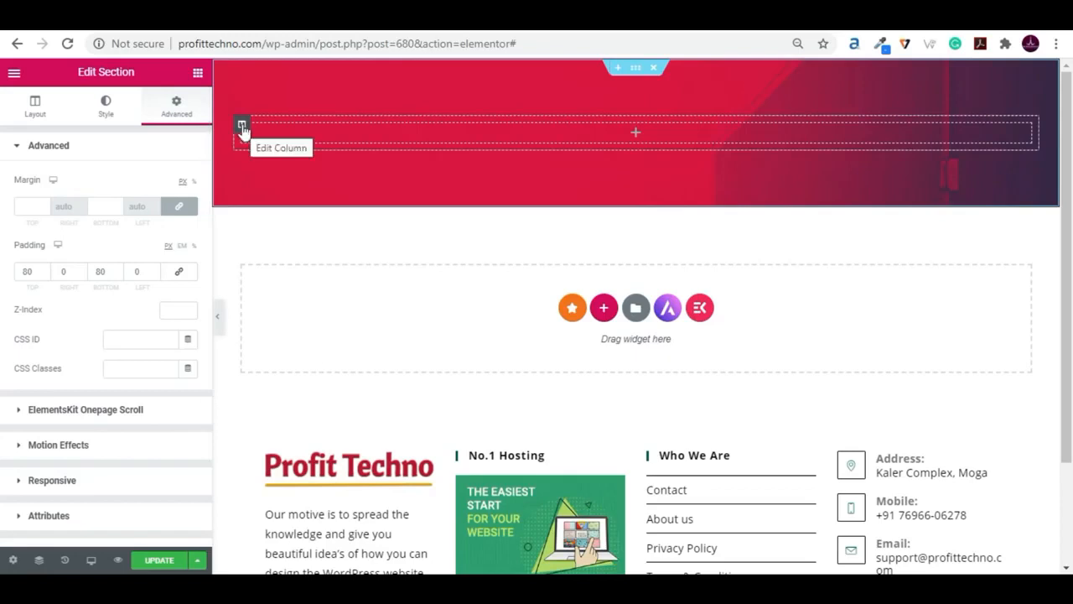
right_click(242, 127)
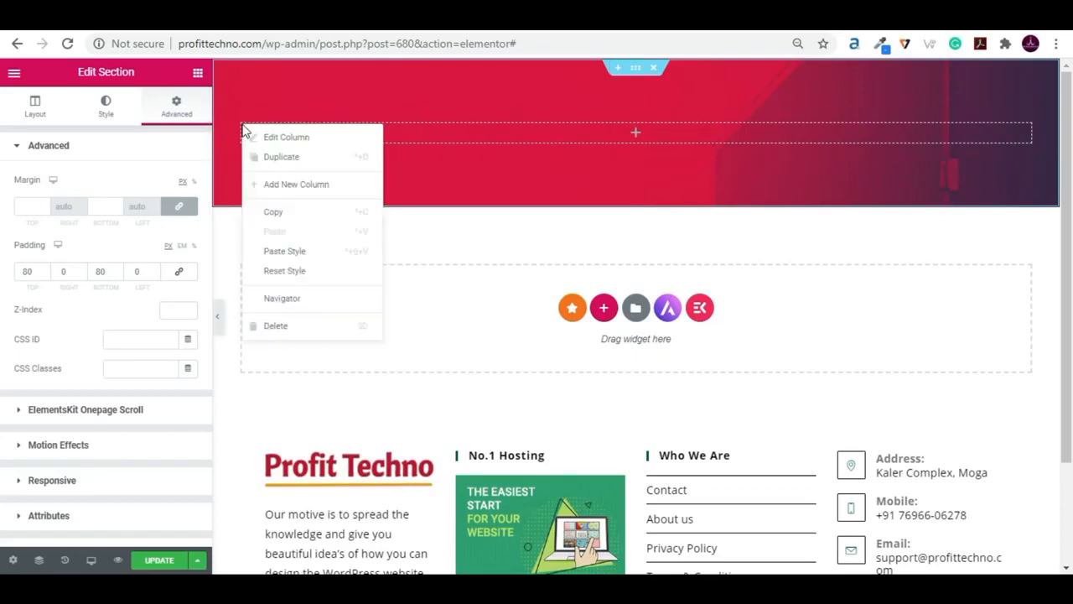
click(281, 193)
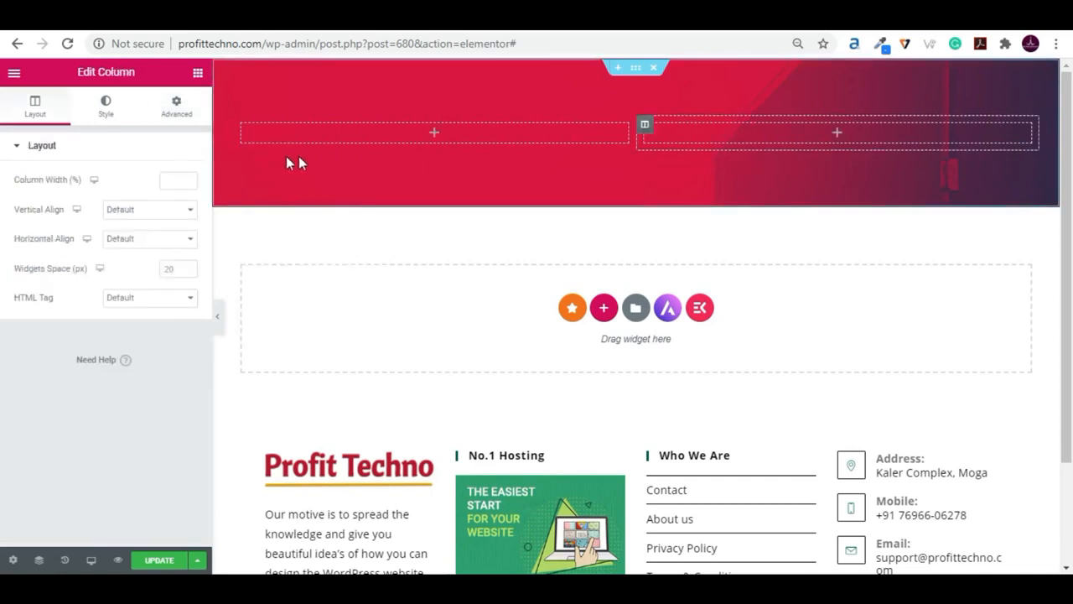
right_click(245, 129)
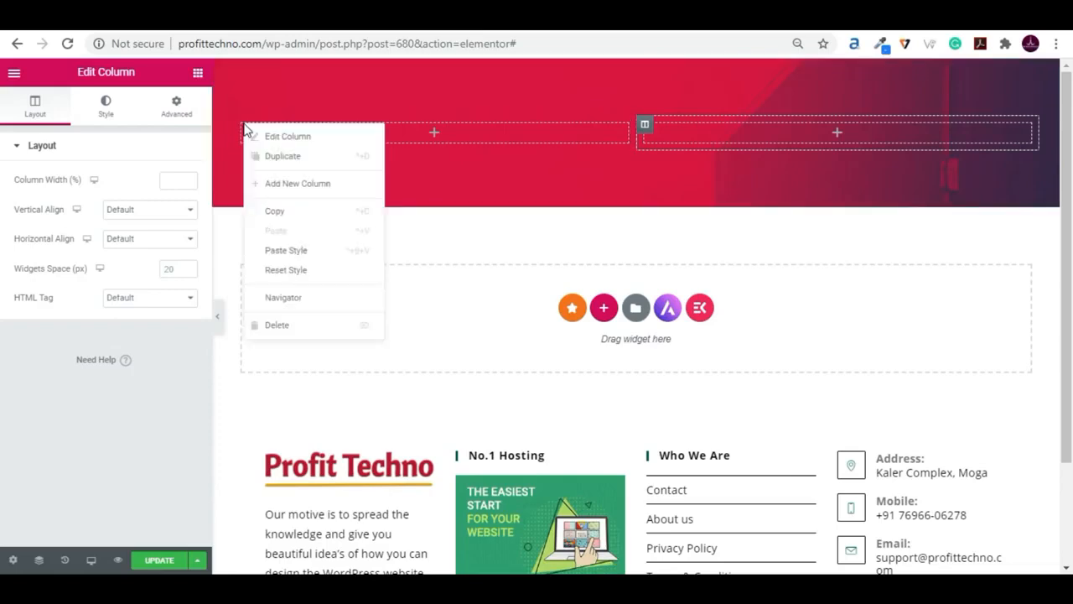
click(268, 188)
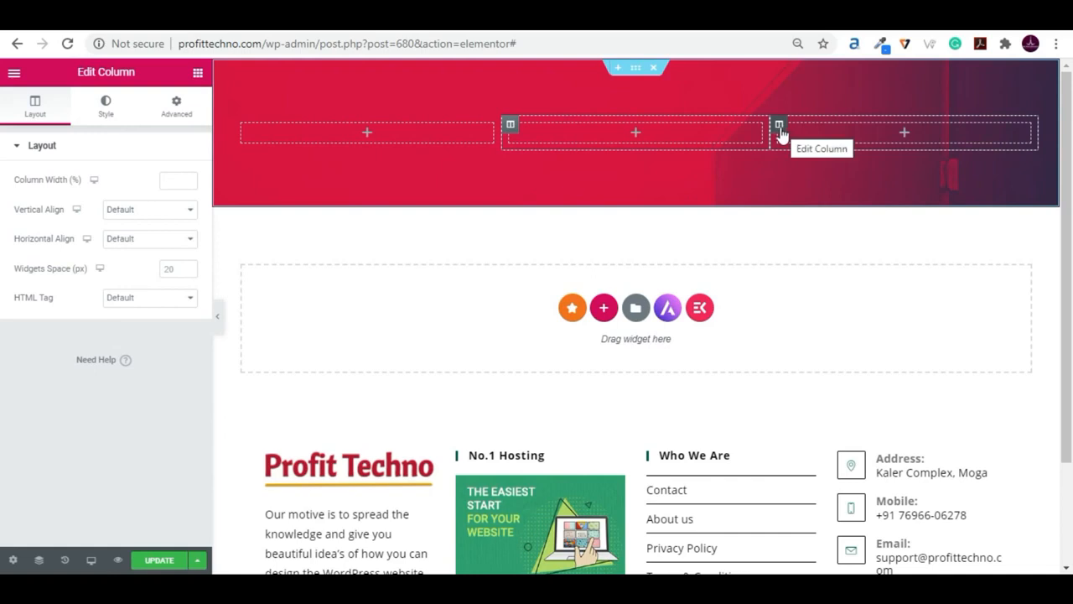
- Set the third column's width to 35% and the first column's width to 55%, and save the page
click(779, 127)
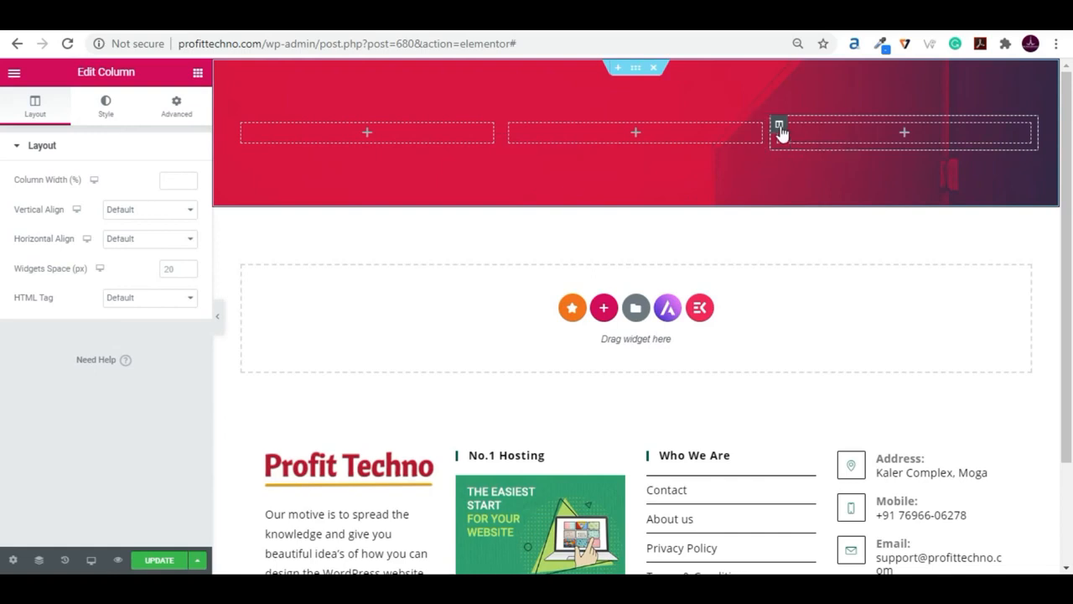
click(175, 181)
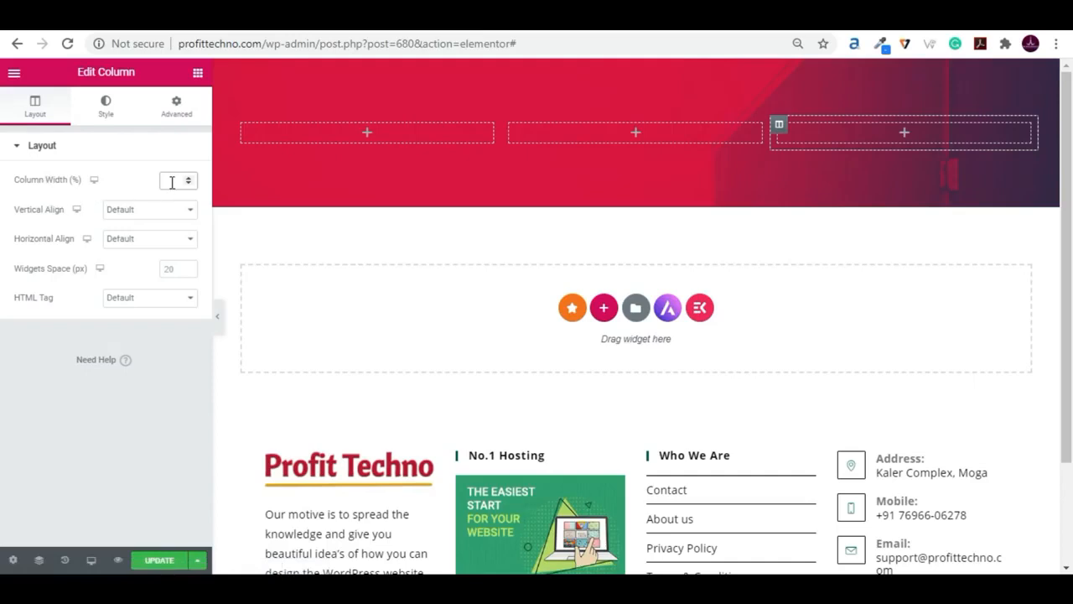
text(35)
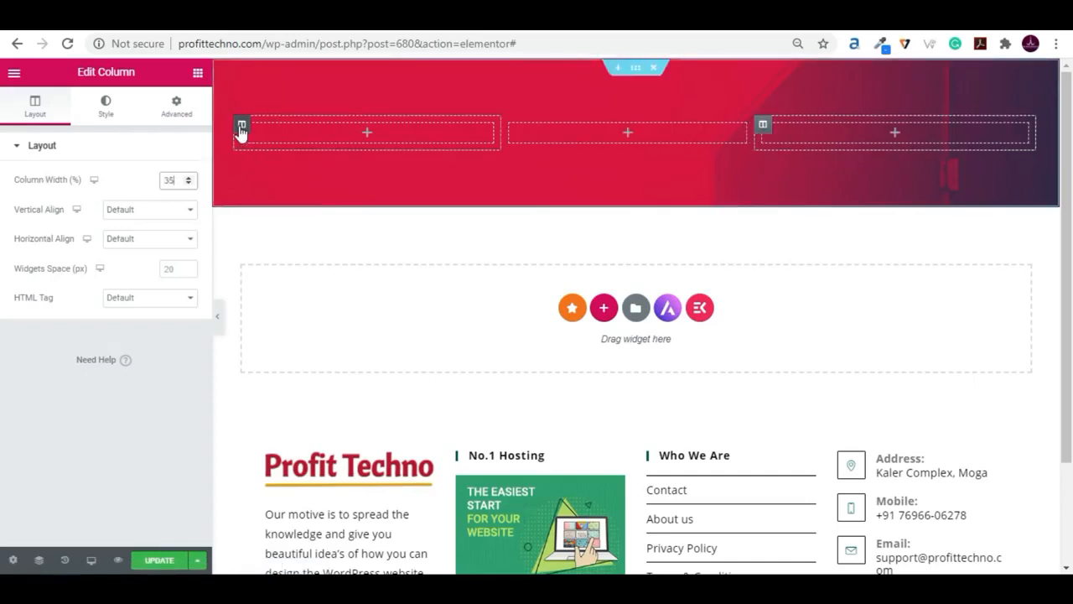
click(241, 127)
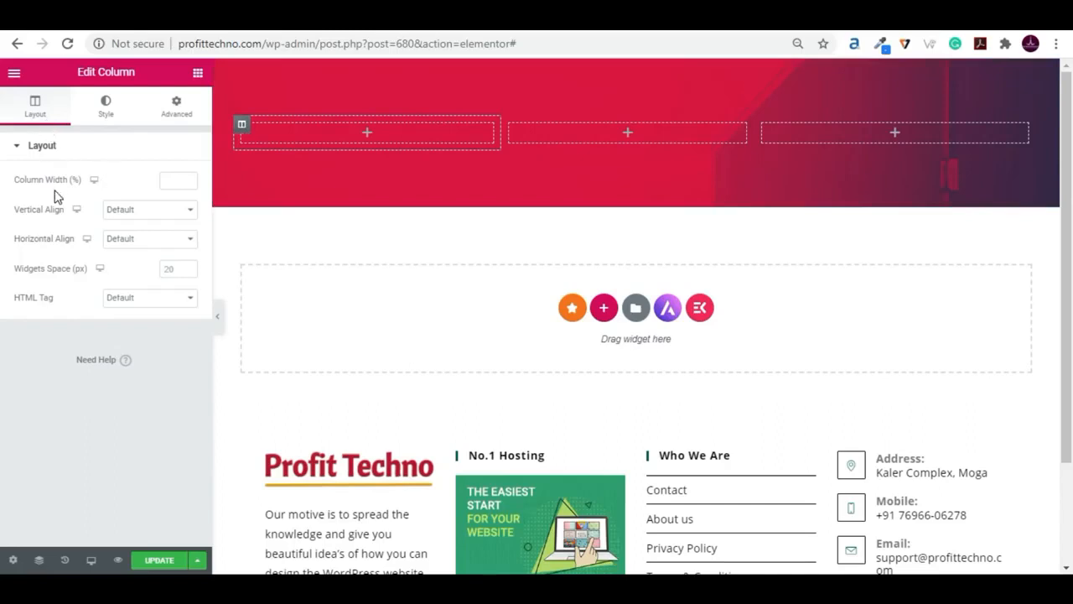
text(55)
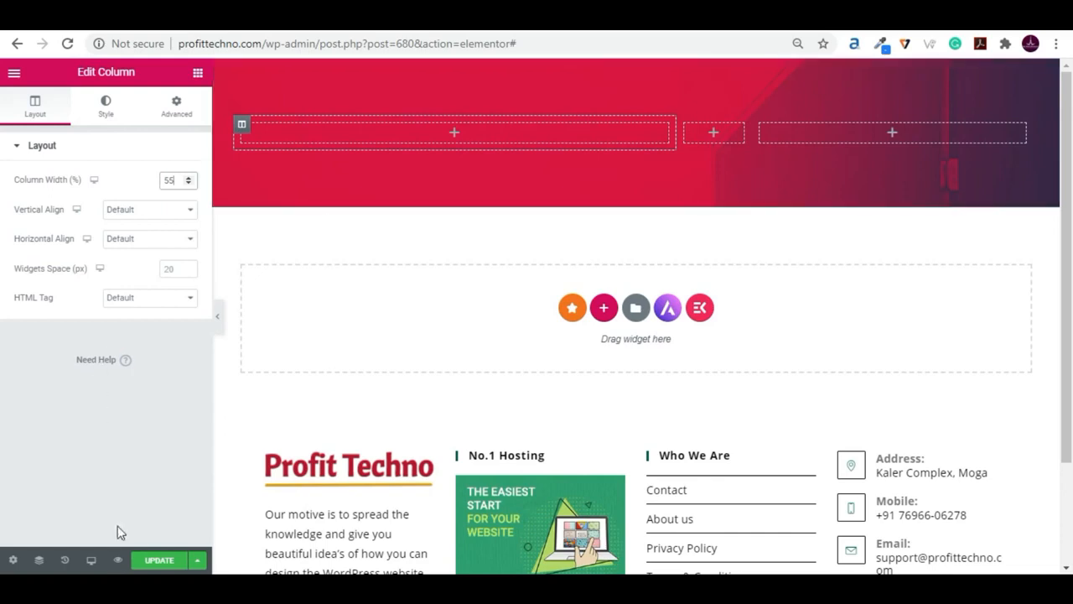
click(154, 563)
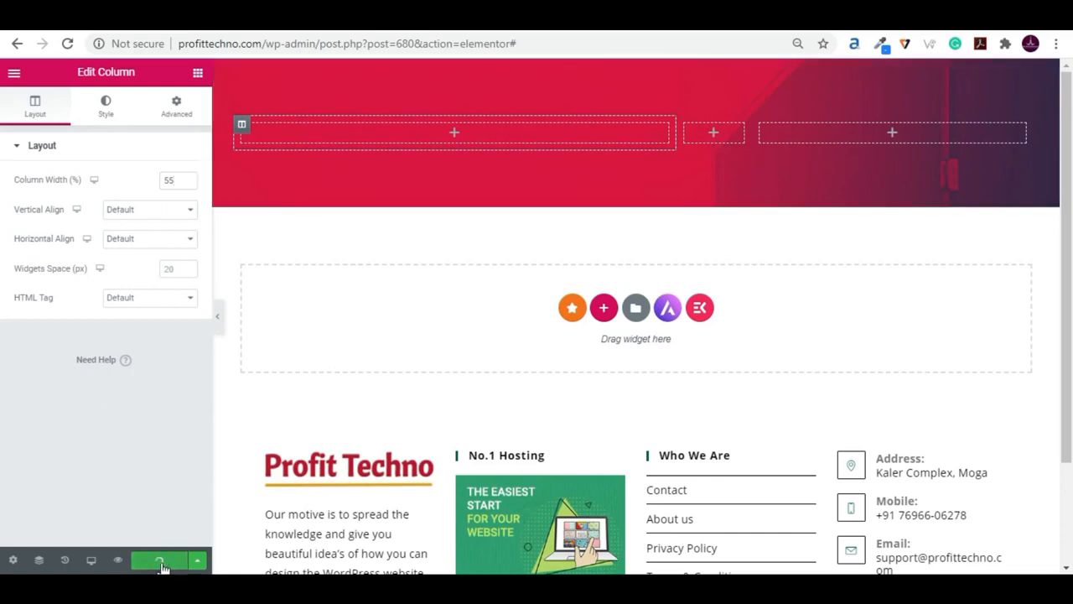
- Find the WPForms widget and place it in the section's third column
click(516, 346)
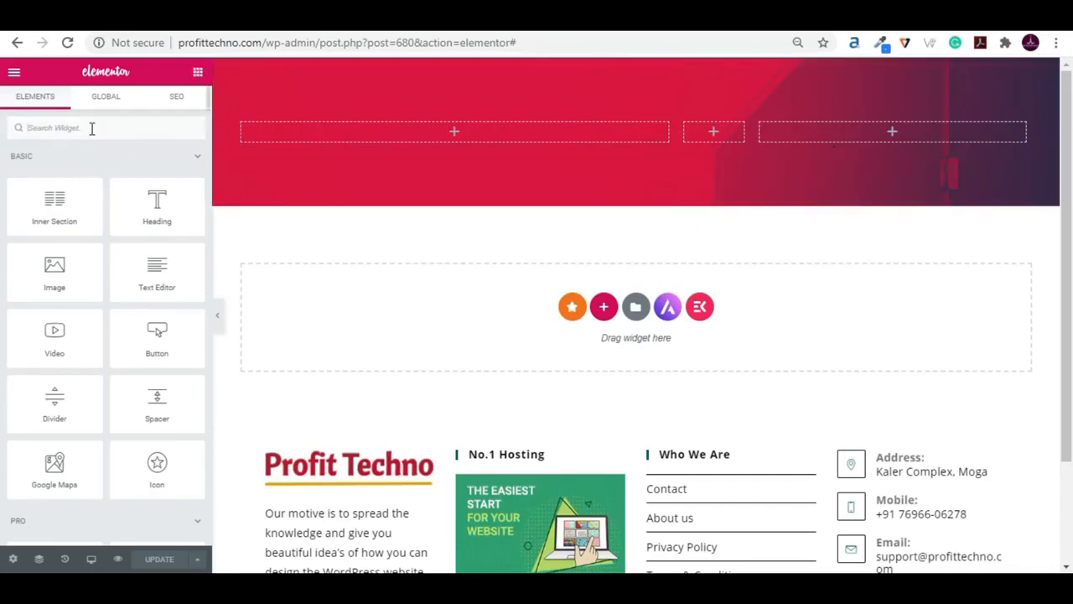
text(wpf)
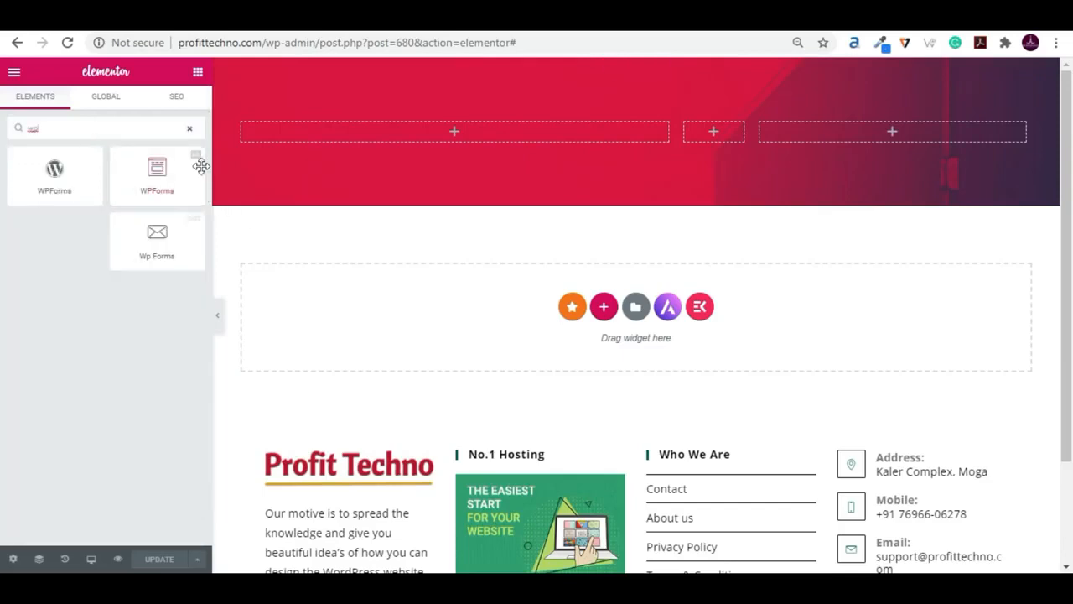
drag(161, 176, 905, 149)
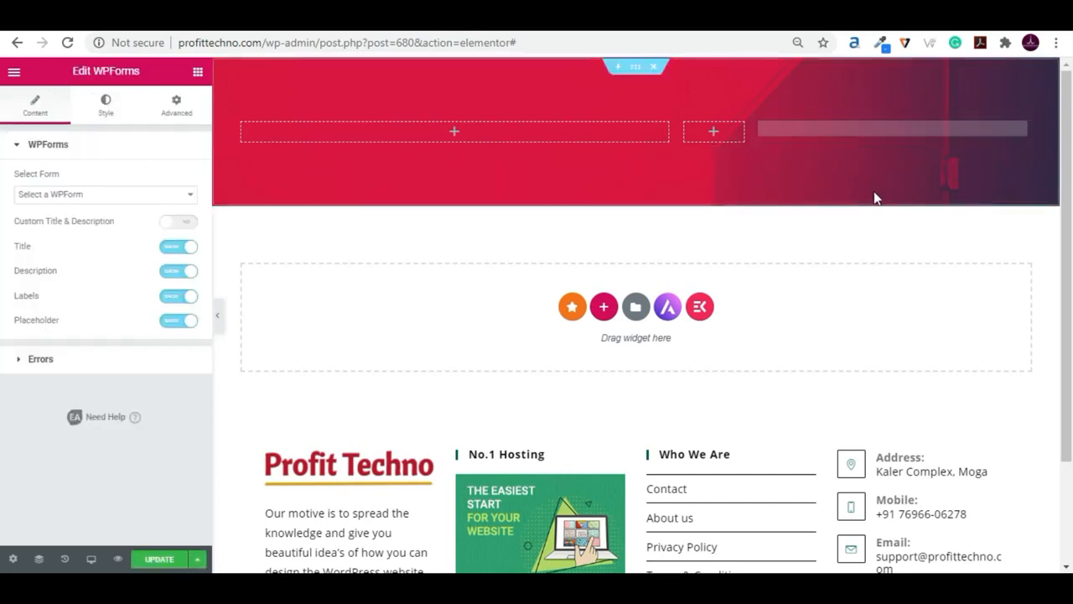
- Choose Simple Contact Form as the widget's form and hide its title
click(105, 198)
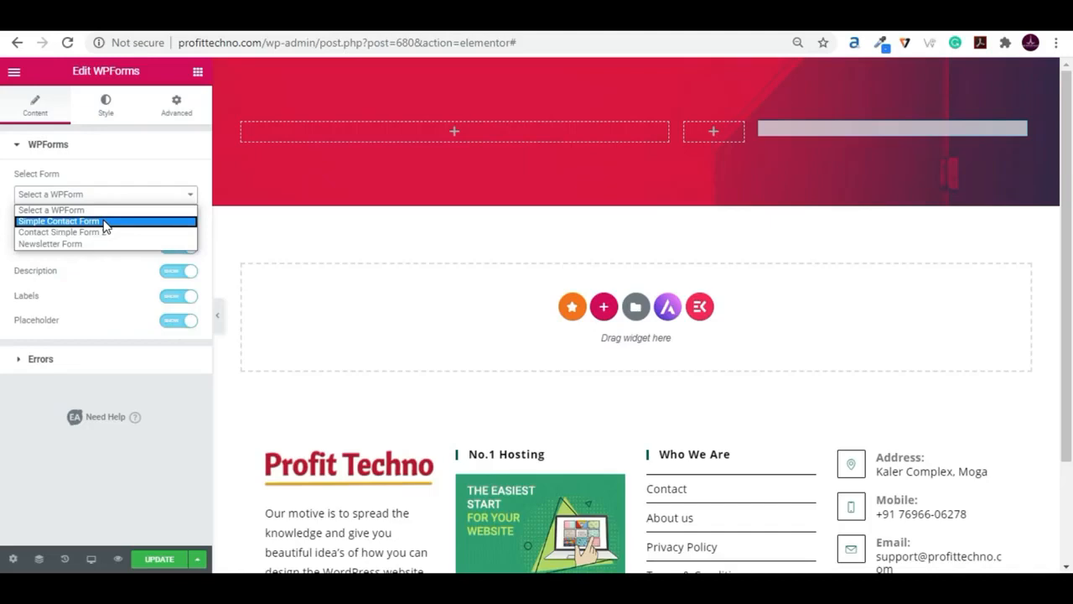
click(105, 222)
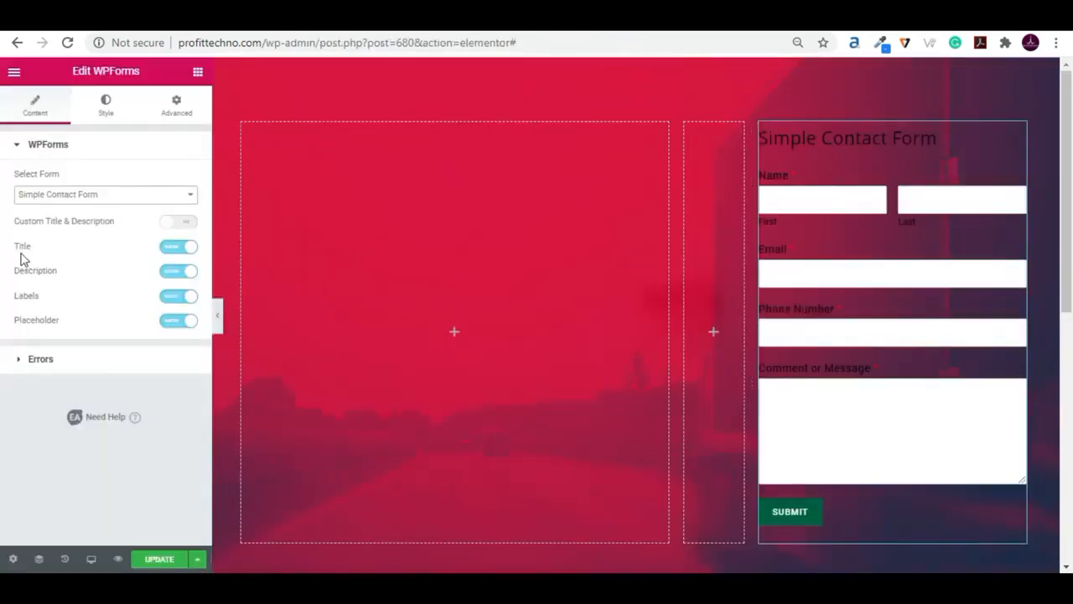
click(185, 248)
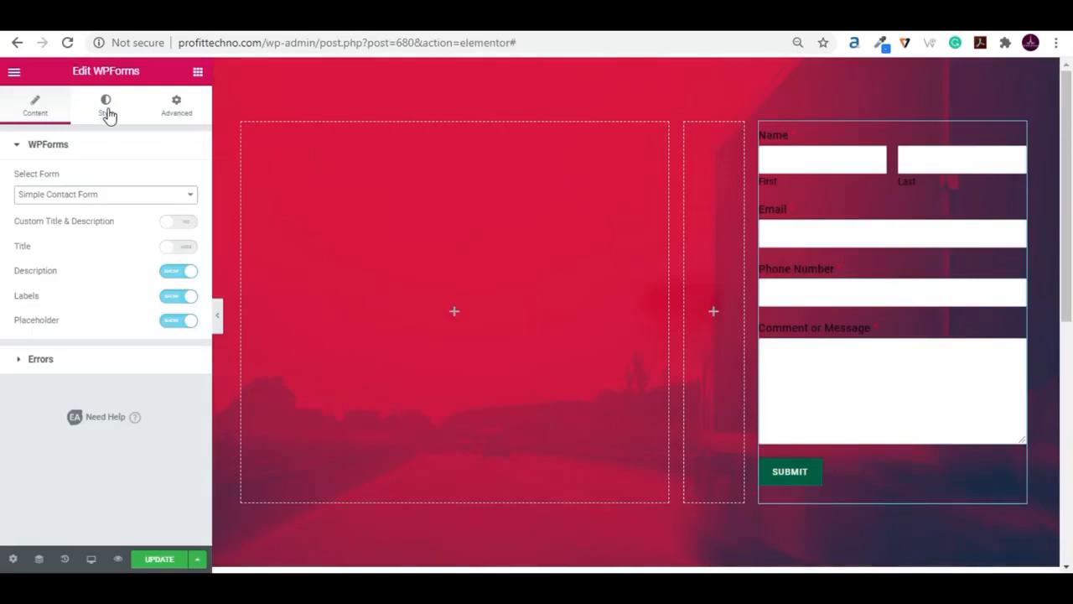
- Set the border type of the form container to Groove in the widget's style settings
click(108, 113)
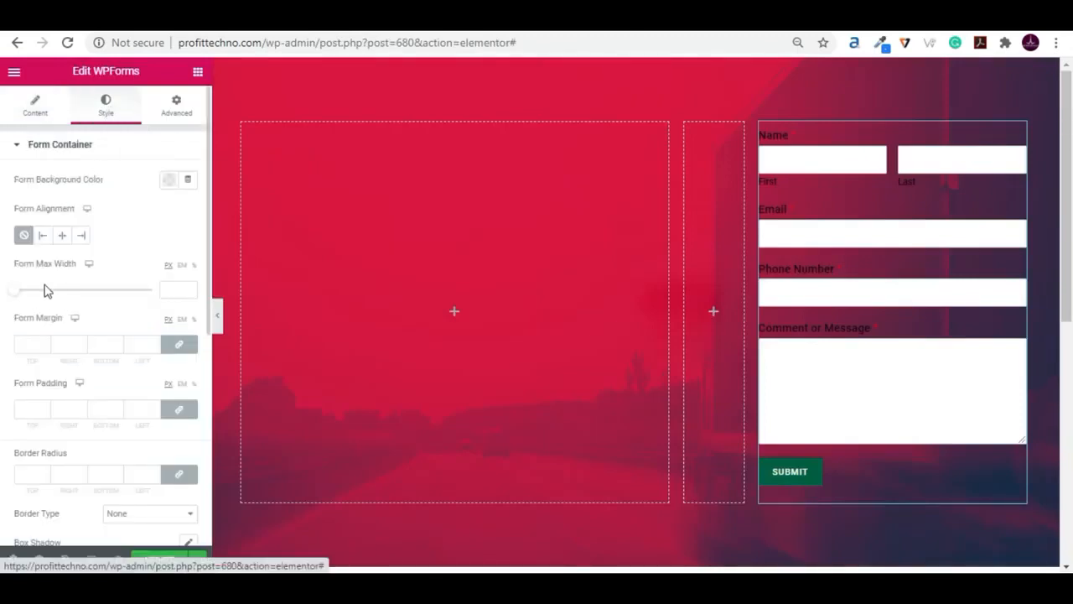
click(19, 147)
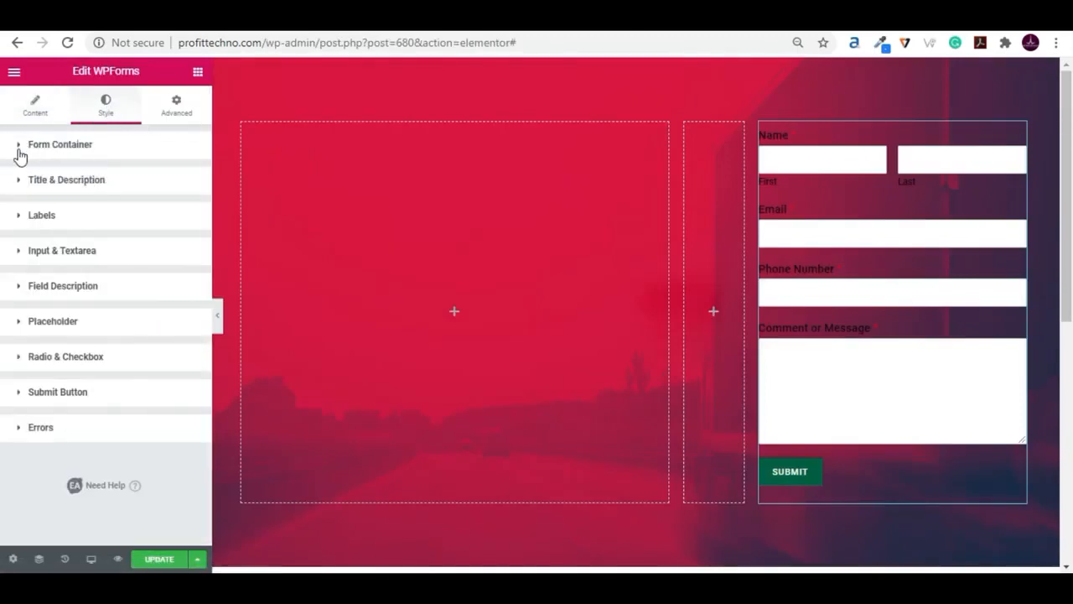
click(20, 147)
scroll(134, 298, down, 4)
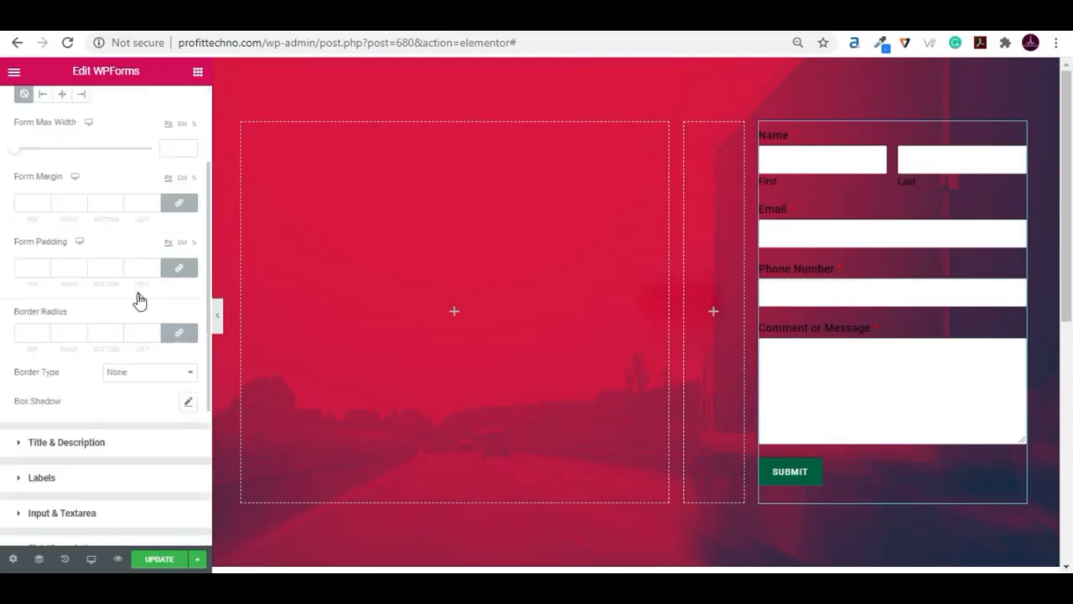
scroll(104, 280, up, 1)
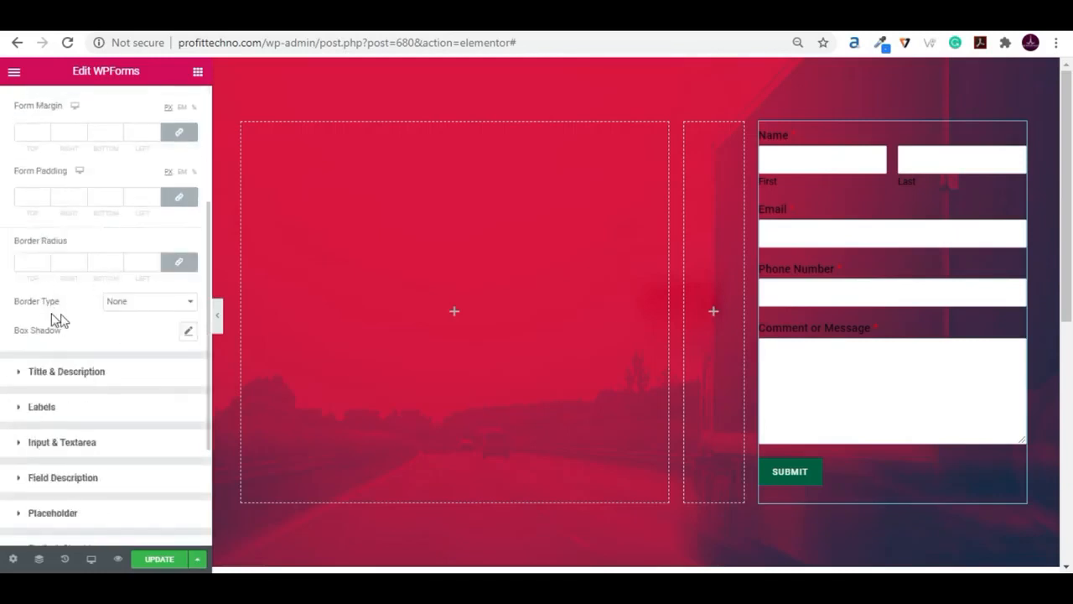
click(137, 304)
click(127, 373)
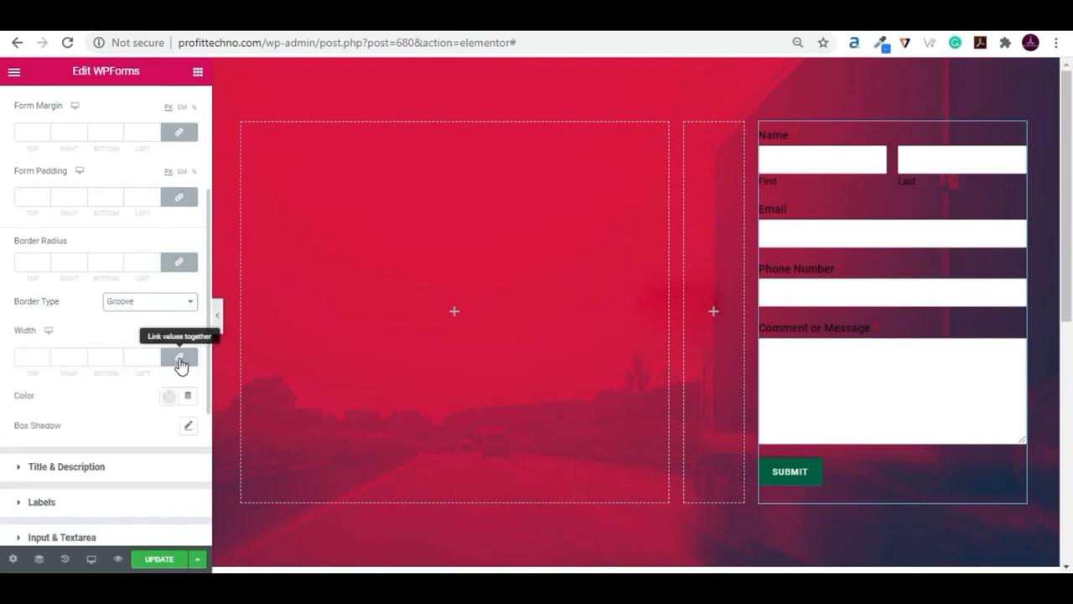
- Unlink the form container's border widths, set only the bottom width to 2 px, and preview the saved form
click(180, 360)
double_click(110, 354)
text(2)
click(93, 416)
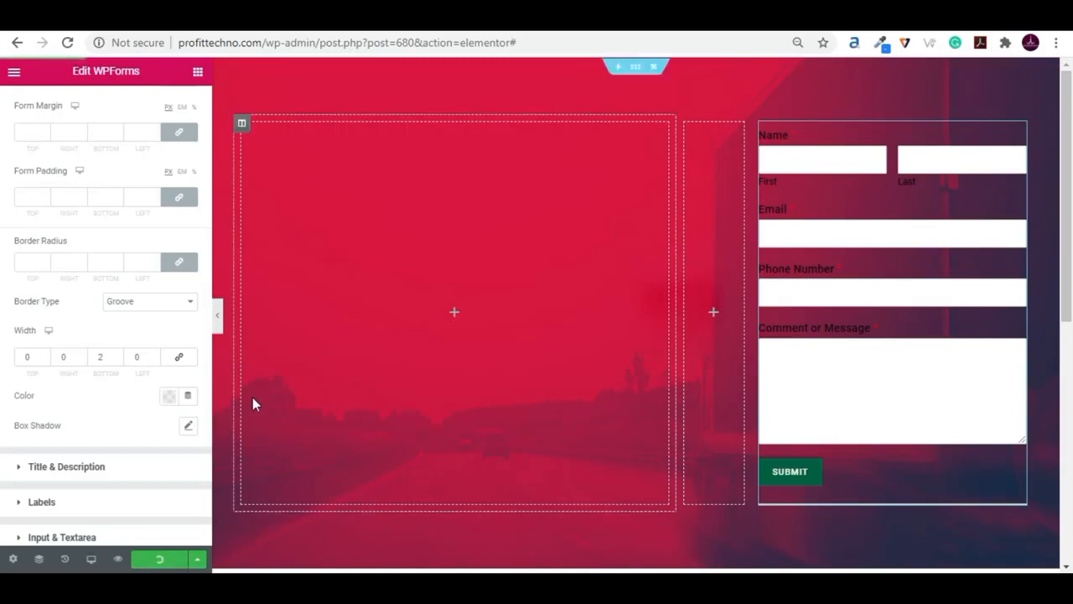
click(217, 317)
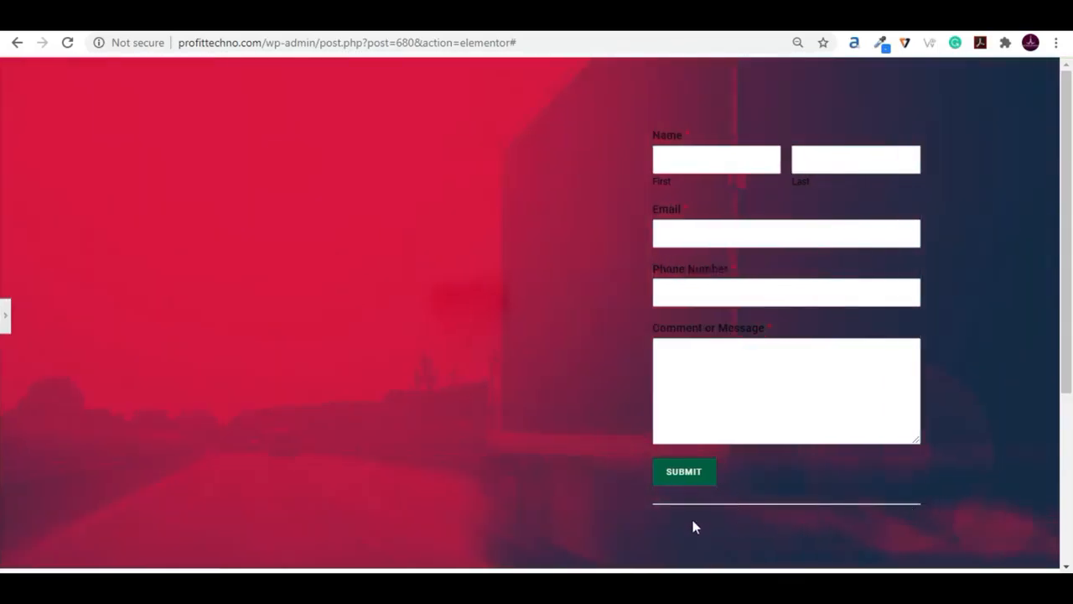
click(6, 315)
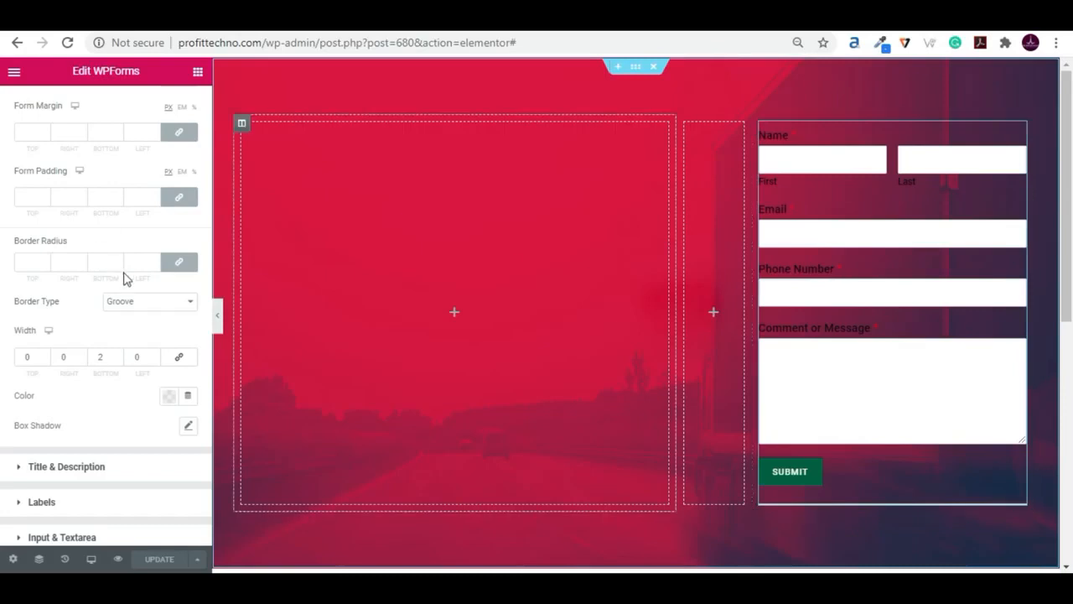
- Set the text color of the form's labels to white, #FFFFFF
scroll(81, 252, up, 3)
click(19, 147)
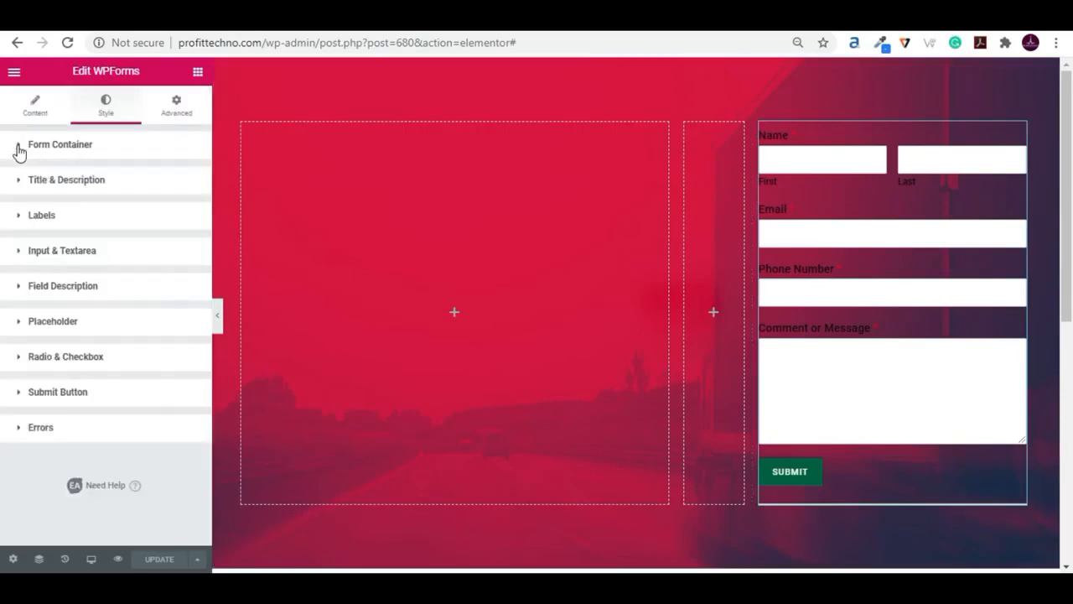
click(19, 218)
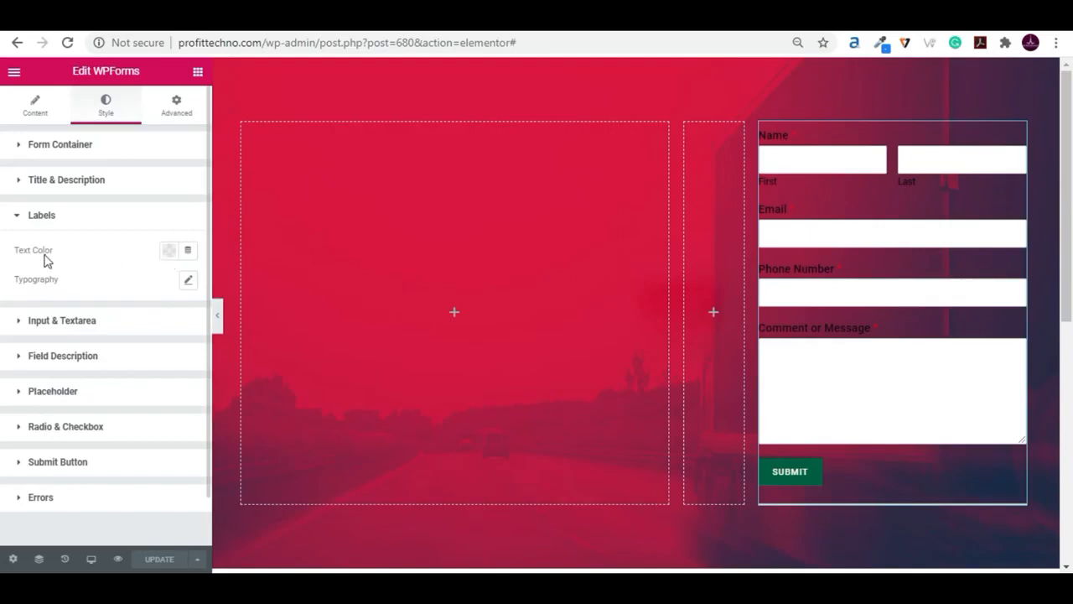
click(169, 250)
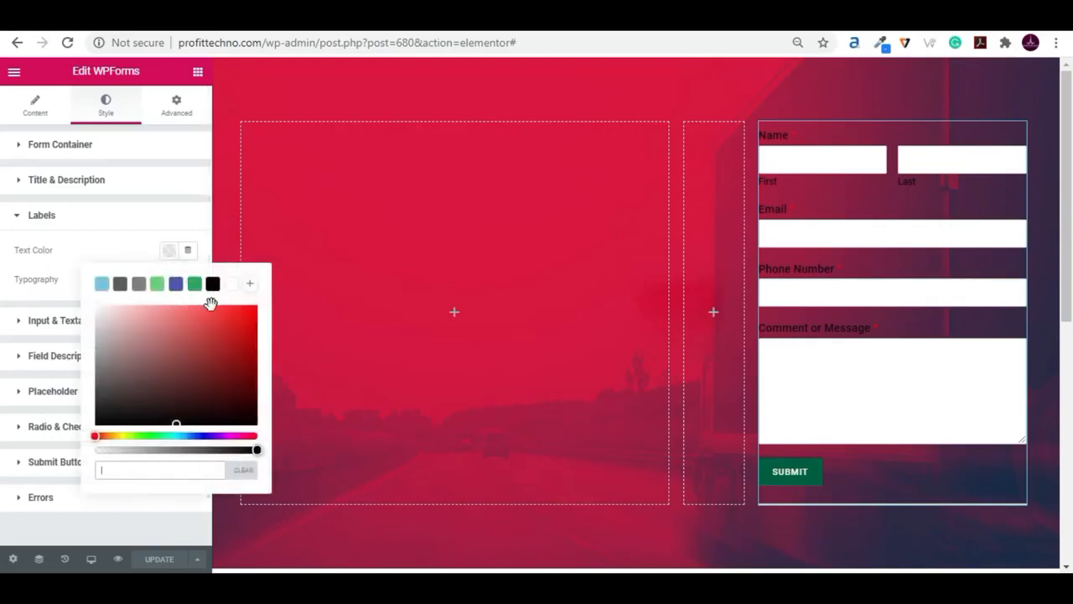
click(231, 285)
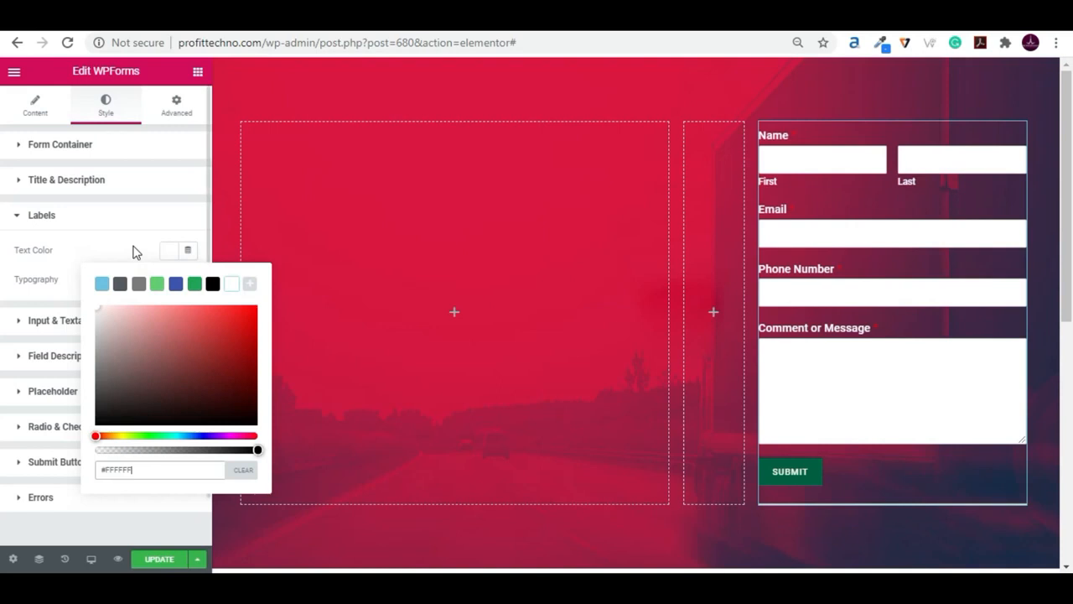
click(136, 252)
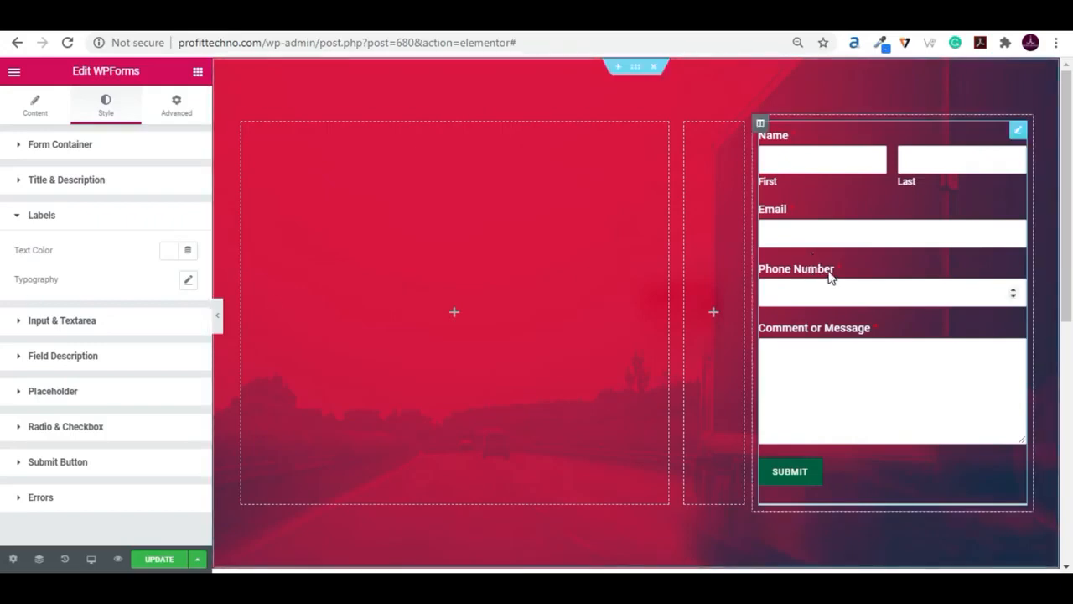
- Change the font family in the form labels' typography to Montserrat
click(188, 285)
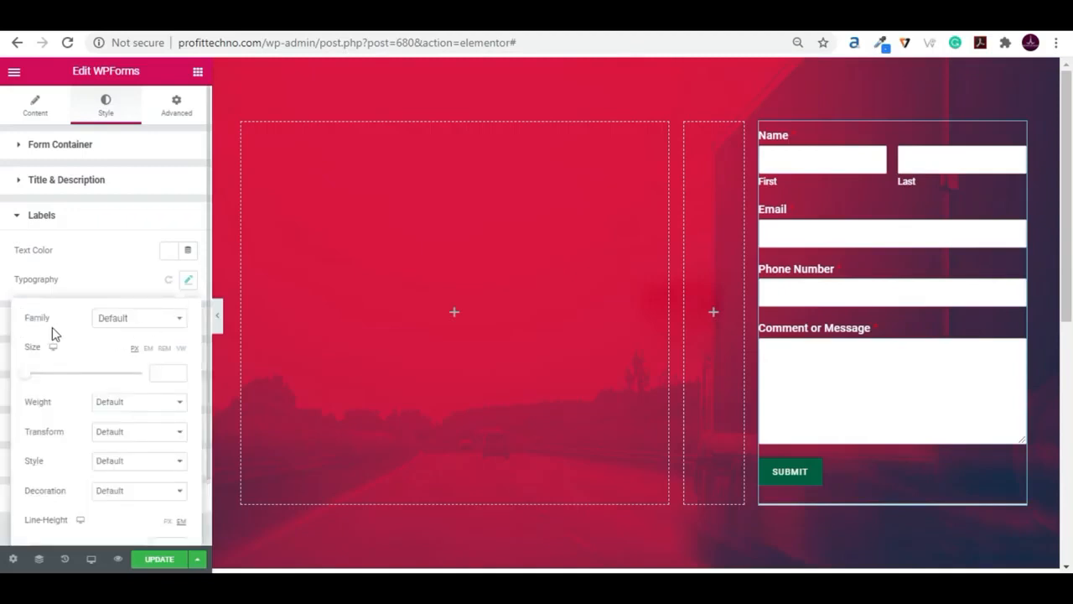
click(120, 320)
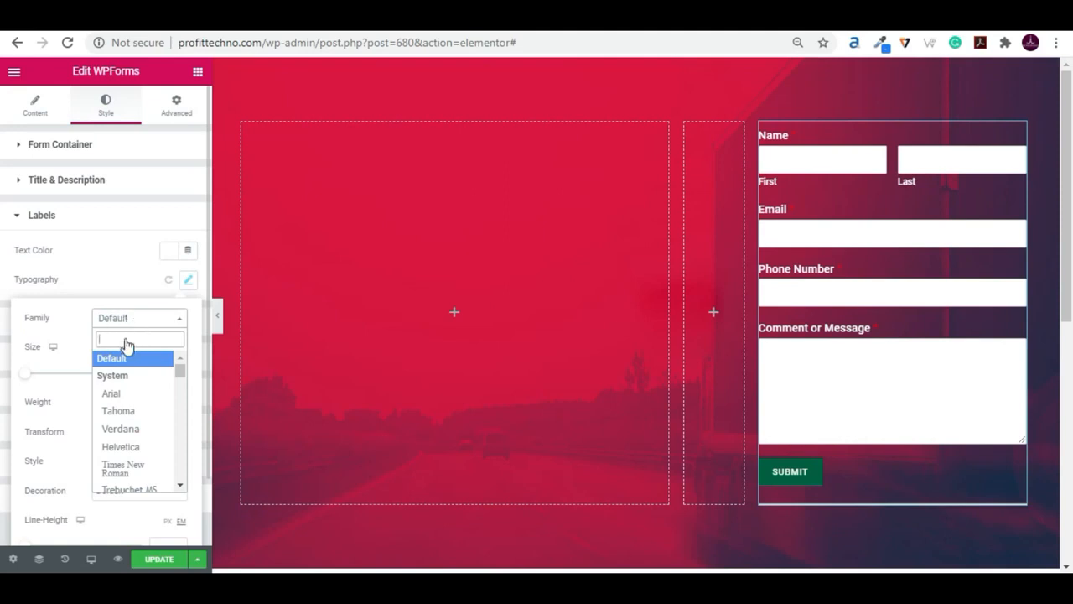
text(mon)
key(Down)
key(Down)
key(Down)
key(Down)
key(Down)
key(Down)
key(Down)
key(Down)
key(Down)
key(Down)
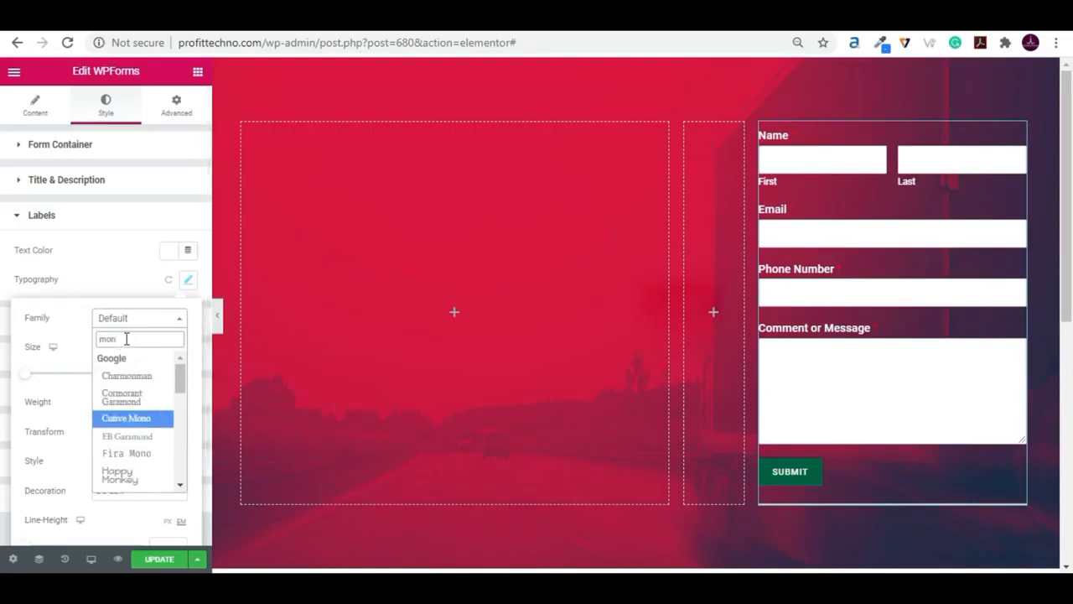
key(Down)
key(Down)
key(Down)
key(Down)
key(Down)
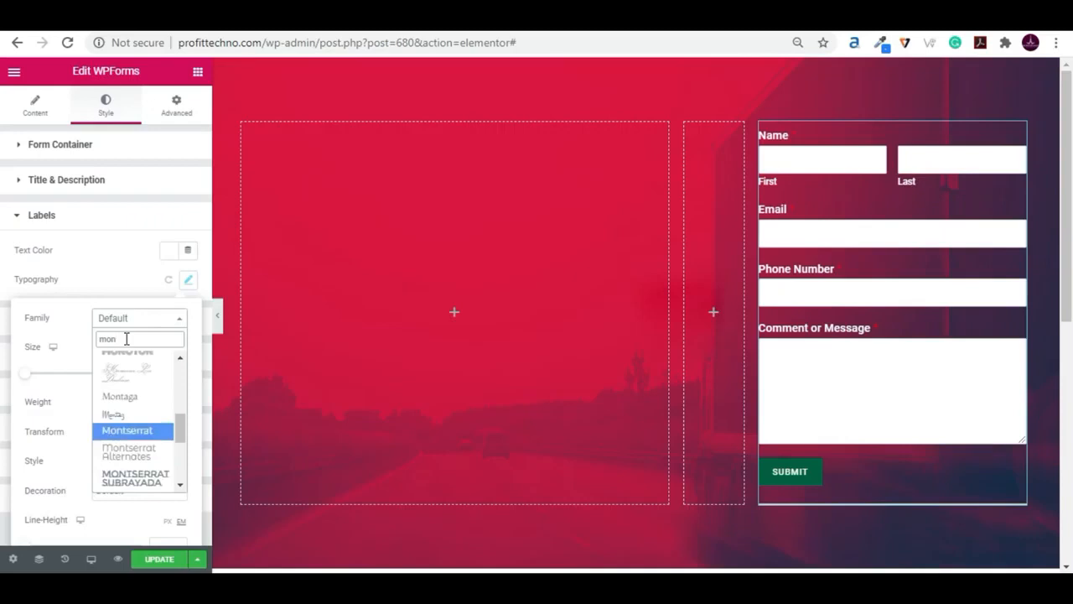
key(Return)
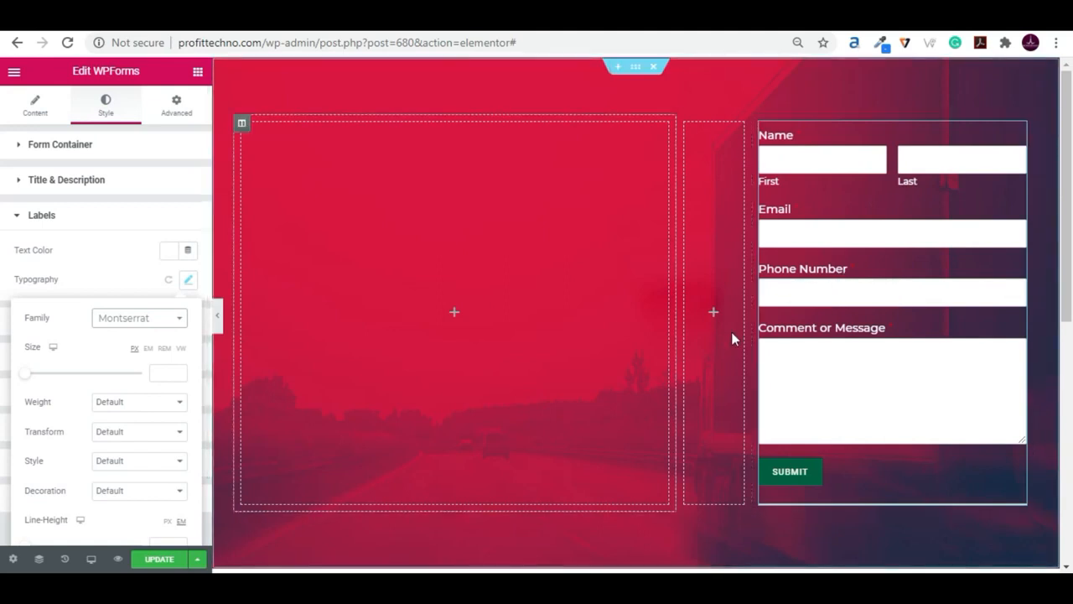
- Set the label font weight to 400, save the page and preview the form
click(120, 410)
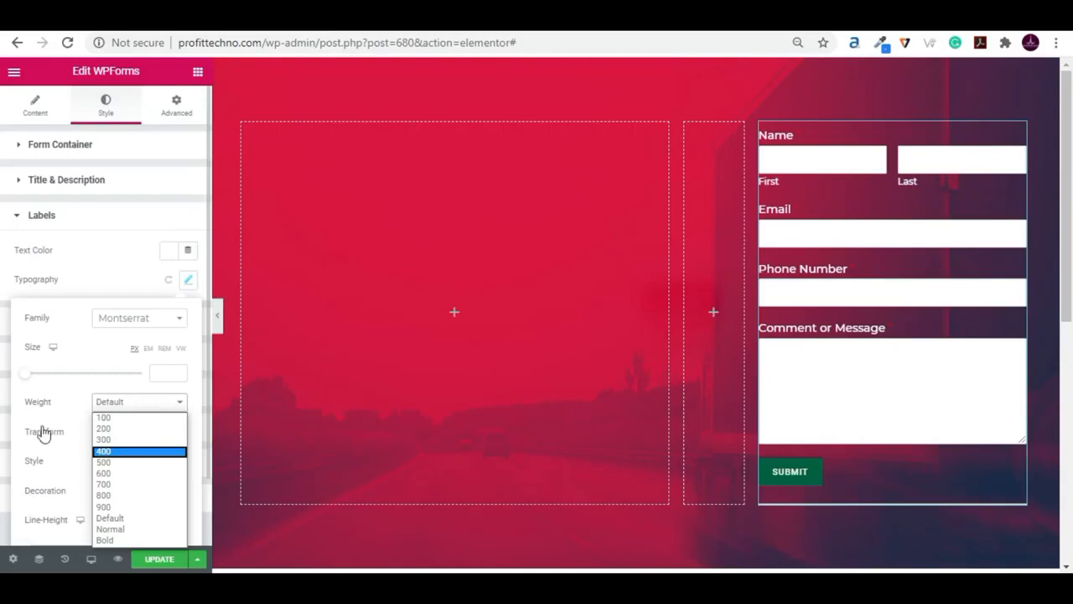
click(125, 450)
click(157, 559)
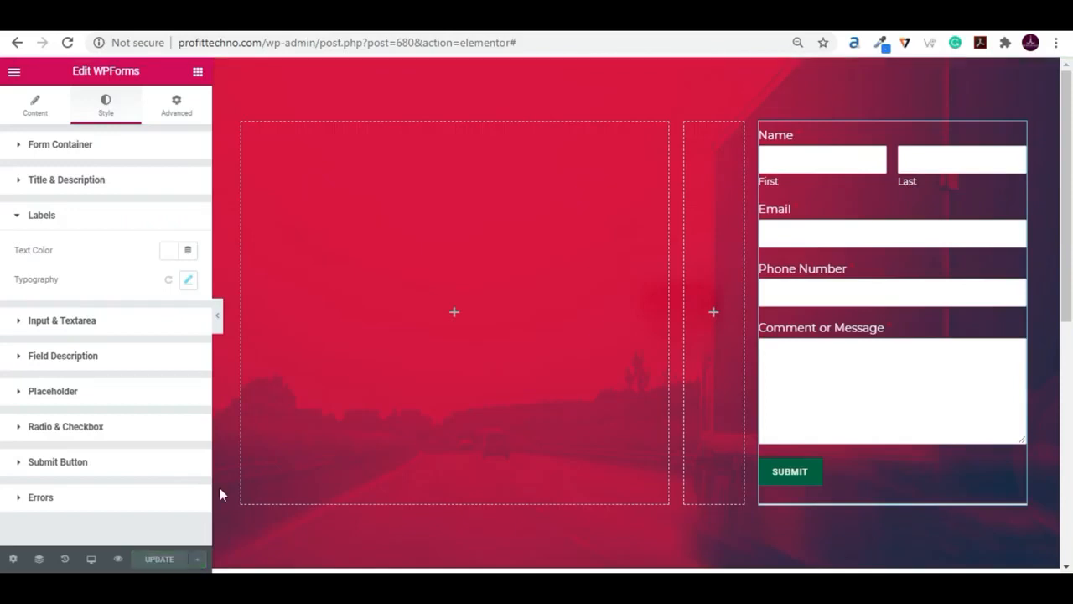
click(218, 316)
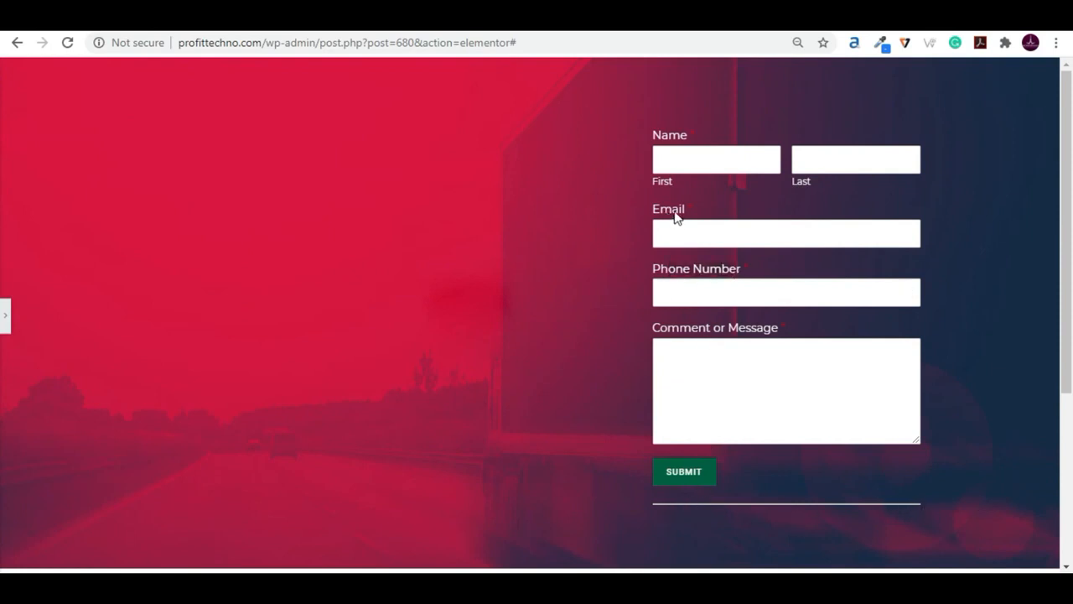
click(7, 320)
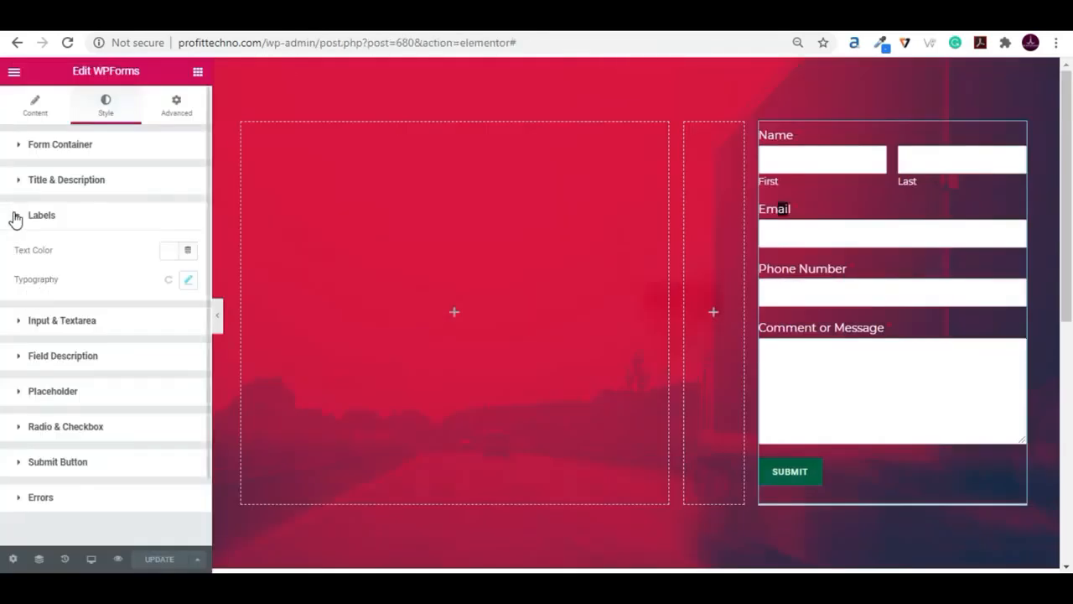
- Make the background color of the form's input and textarea fields fully transparent, rgba(2, 1, 1, 0), and preview the form
click(15, 220)
click(23, 258)
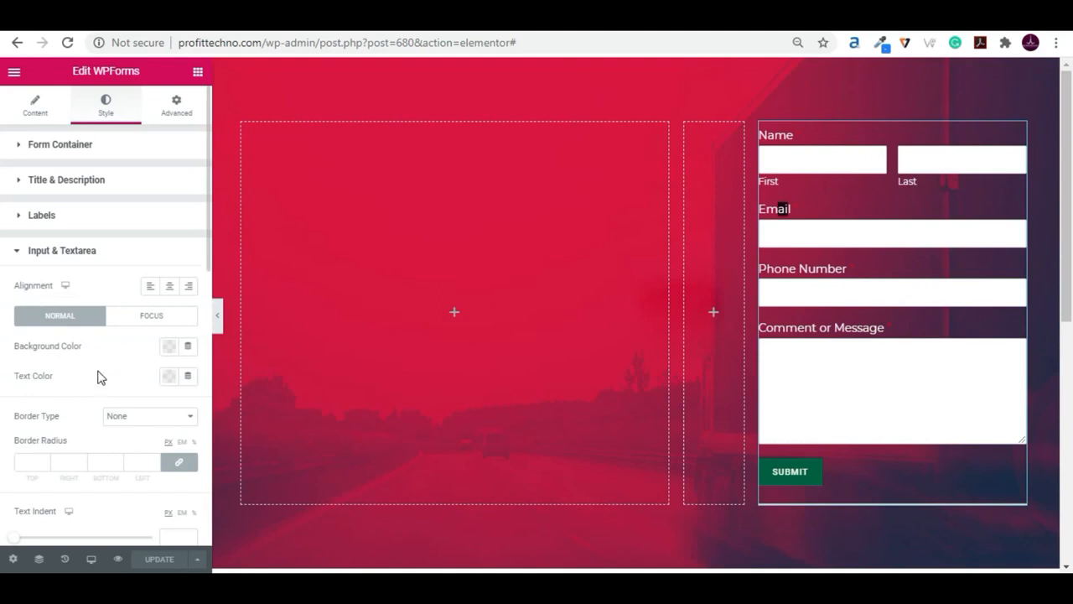
scroll(96, 379, down, 1)
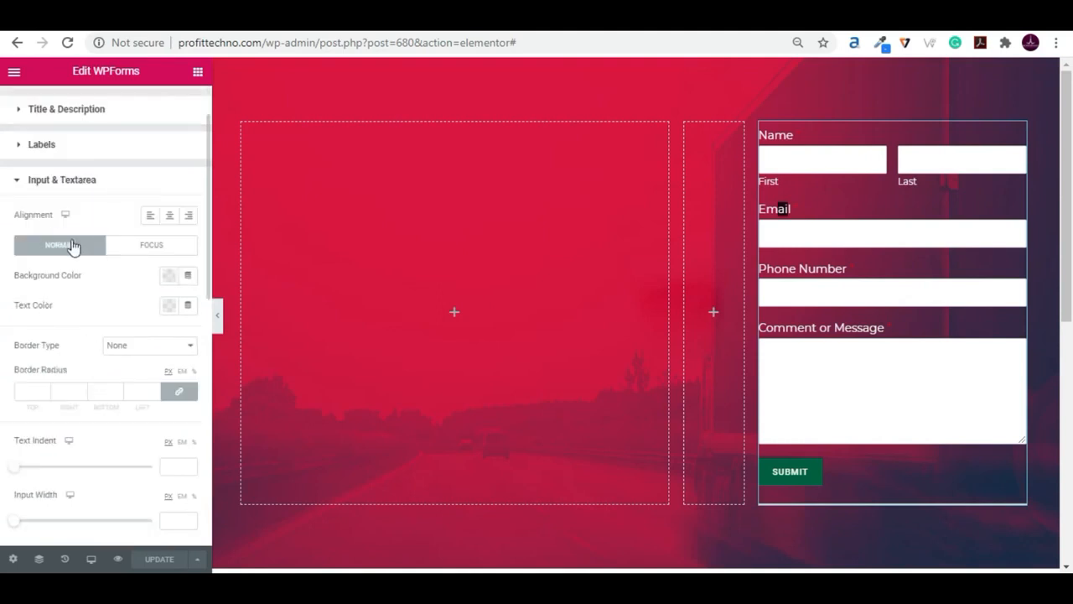
click(170, 283)
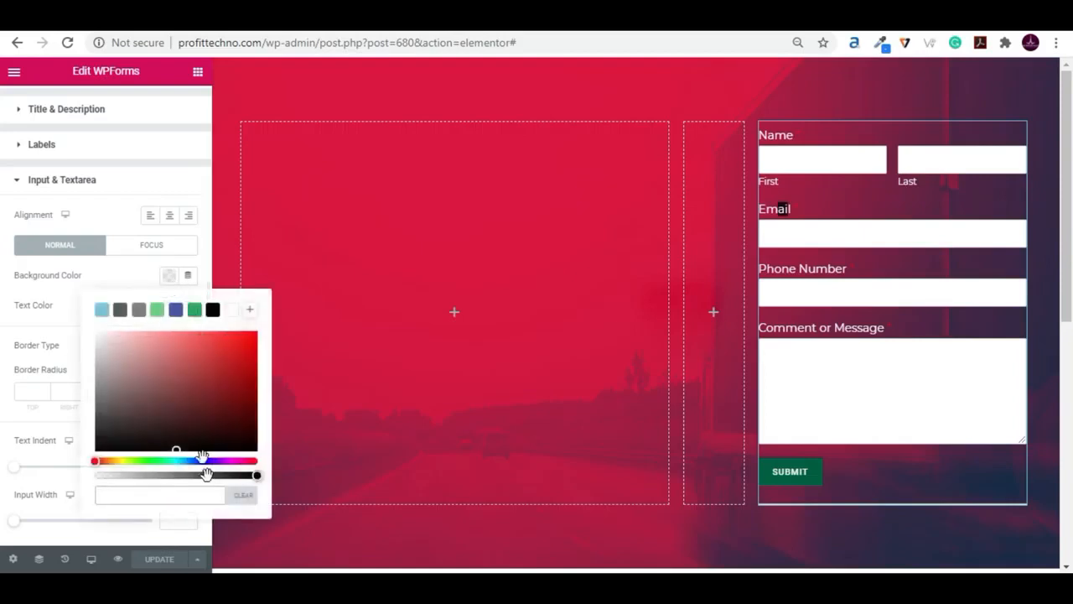
drag(257, 476, 92, 478)
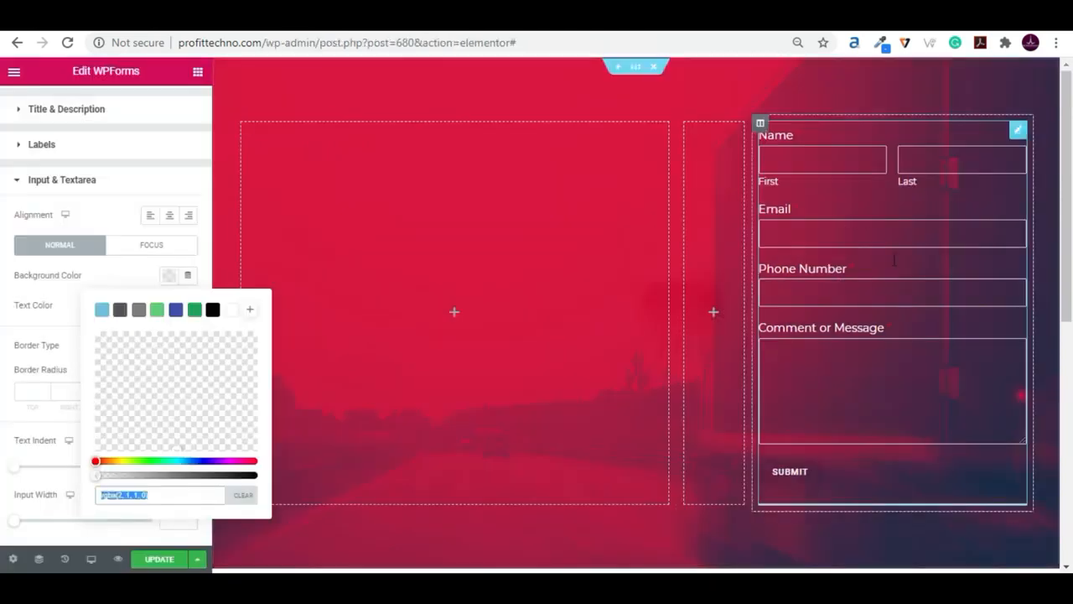
click(120, 280)
click(218, 318)
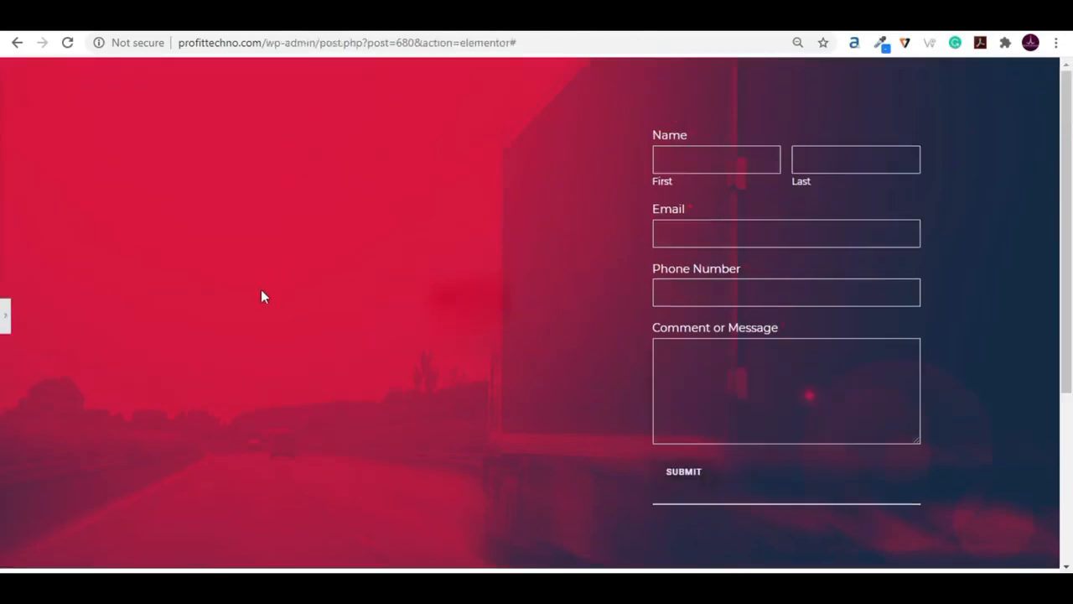
click(8, 307)
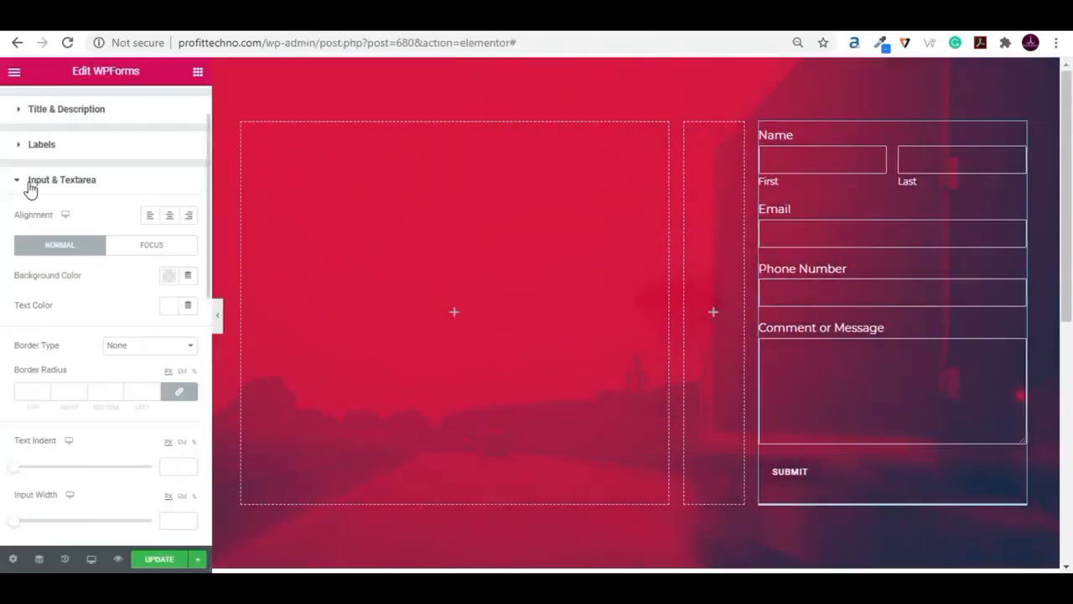
- Change the submit button's width from a custom value to Full Width
click(19, 179)
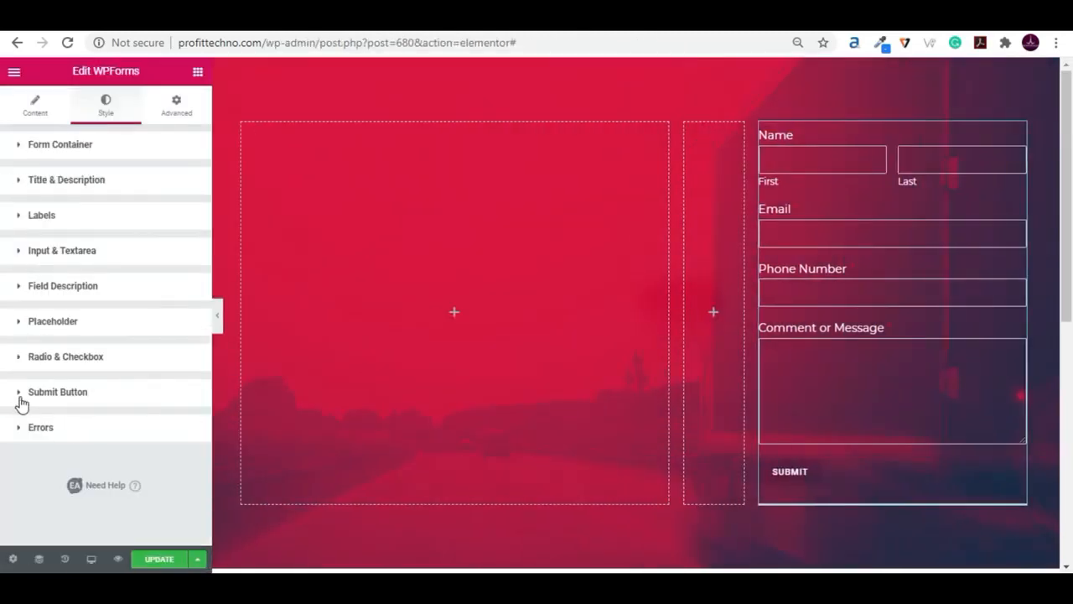
click(109, 388)
scroll(103, 381, down, 2)
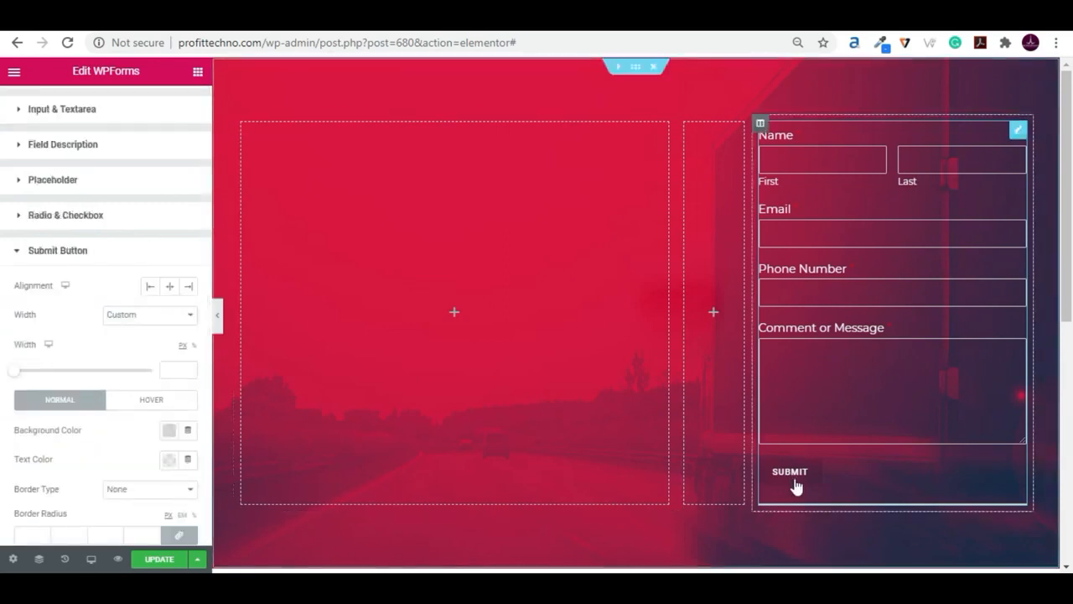
click(134, 323)
click(134, 331)
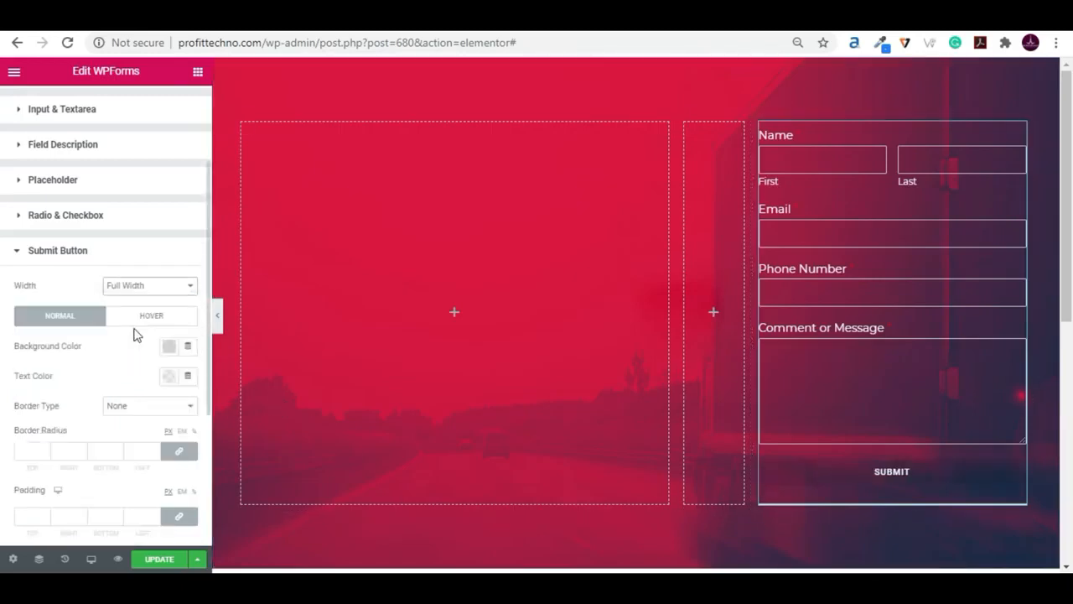
- Set the submit button's normal background color to a semi-transparent near-black, rgba(2, 1, 1, 0.17)
scroll(131, 353, down, 1)
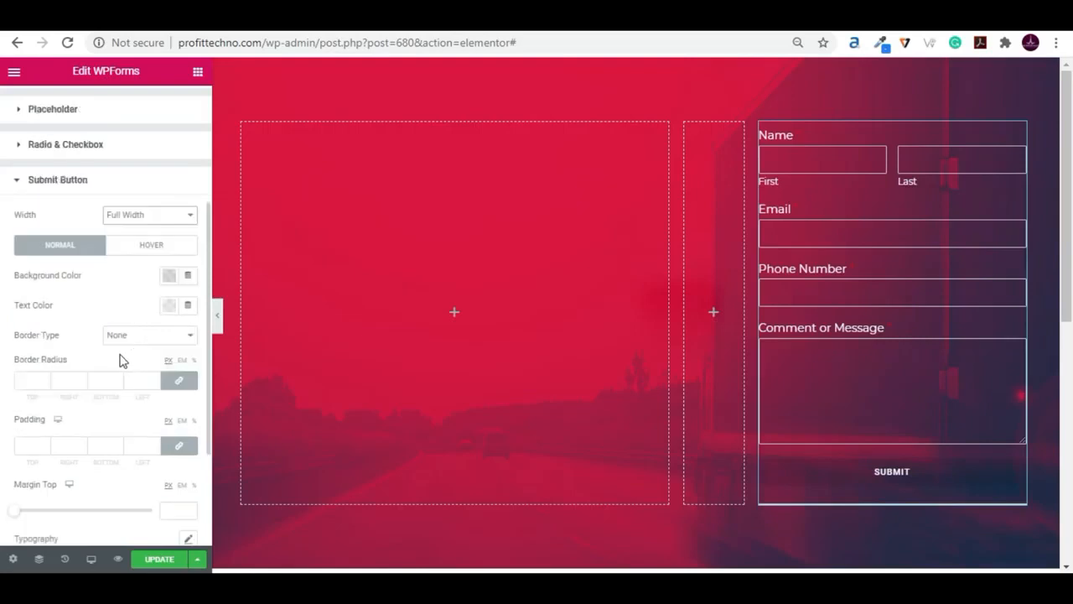
click(166, 281)
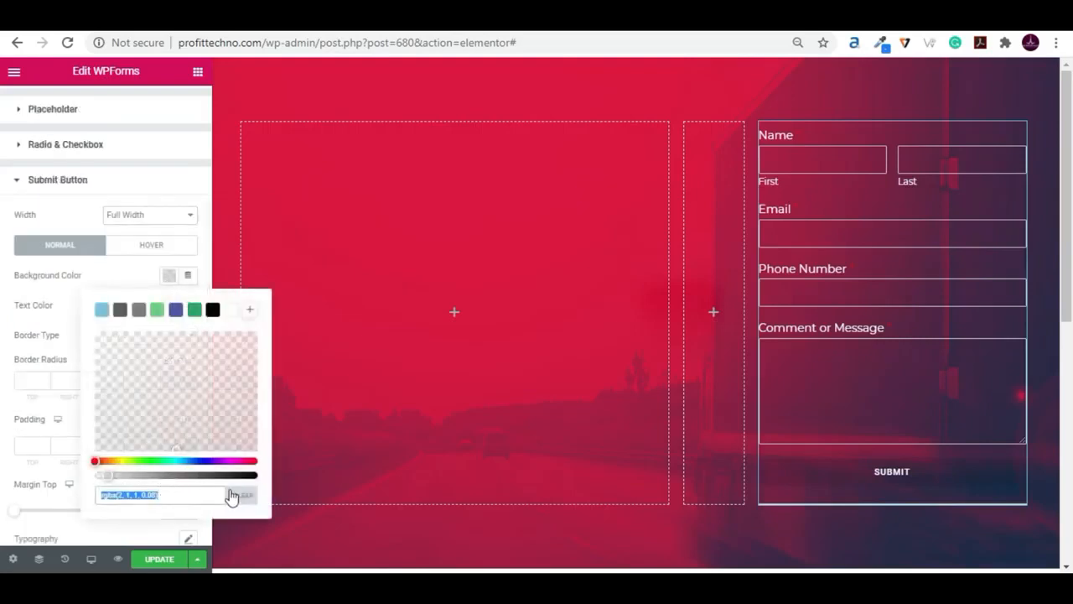
click(105, 477)
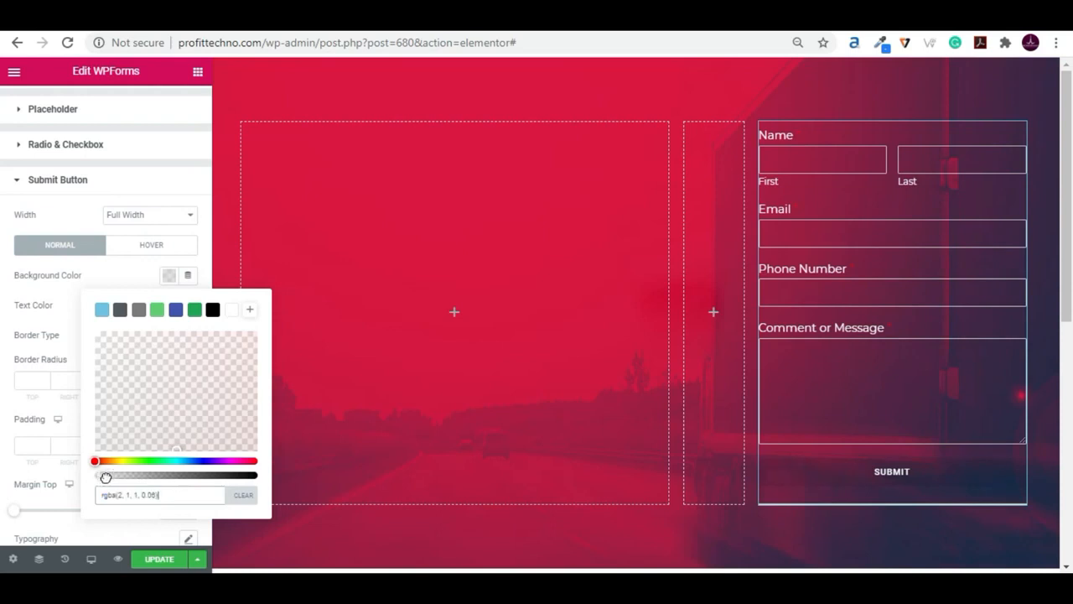
drag(106, 477, 122, 476)
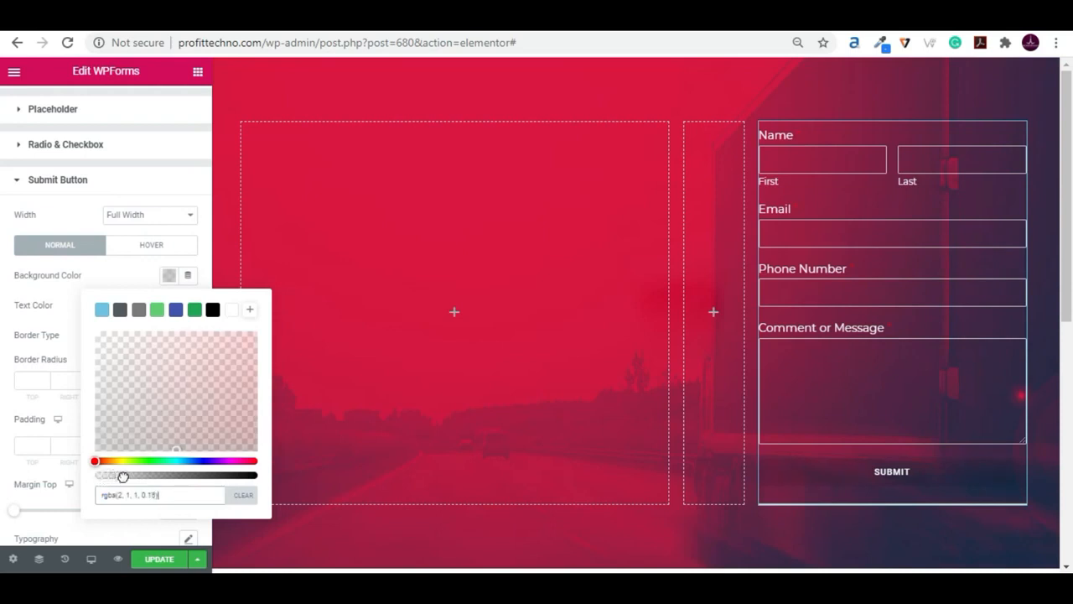
click(136, 289)
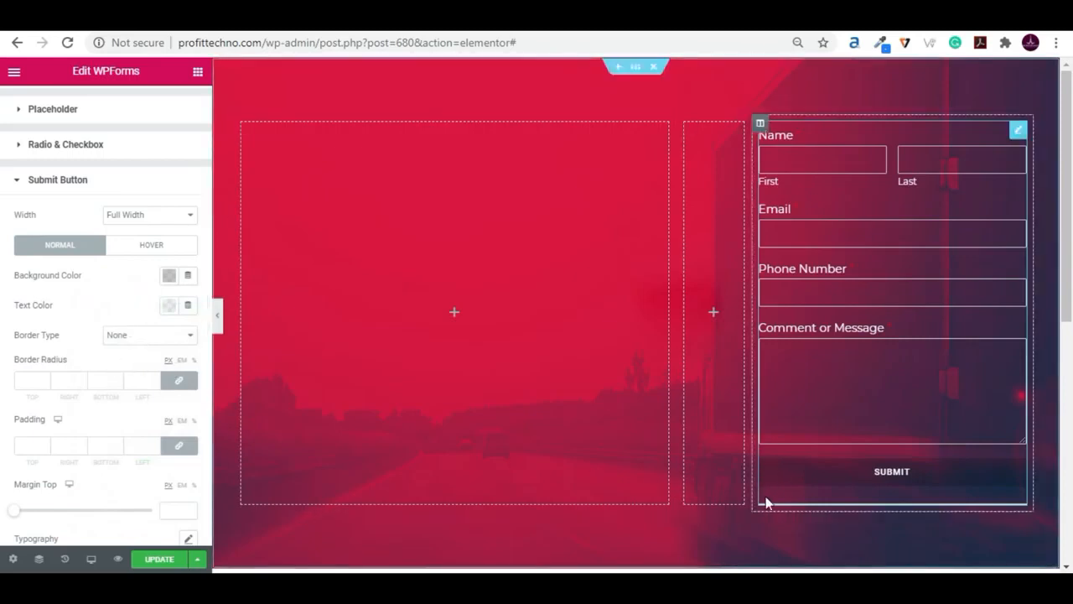
- Give the submit button a solid border 1 px wide on all four sides
click(145, 338)
click(137, 362)
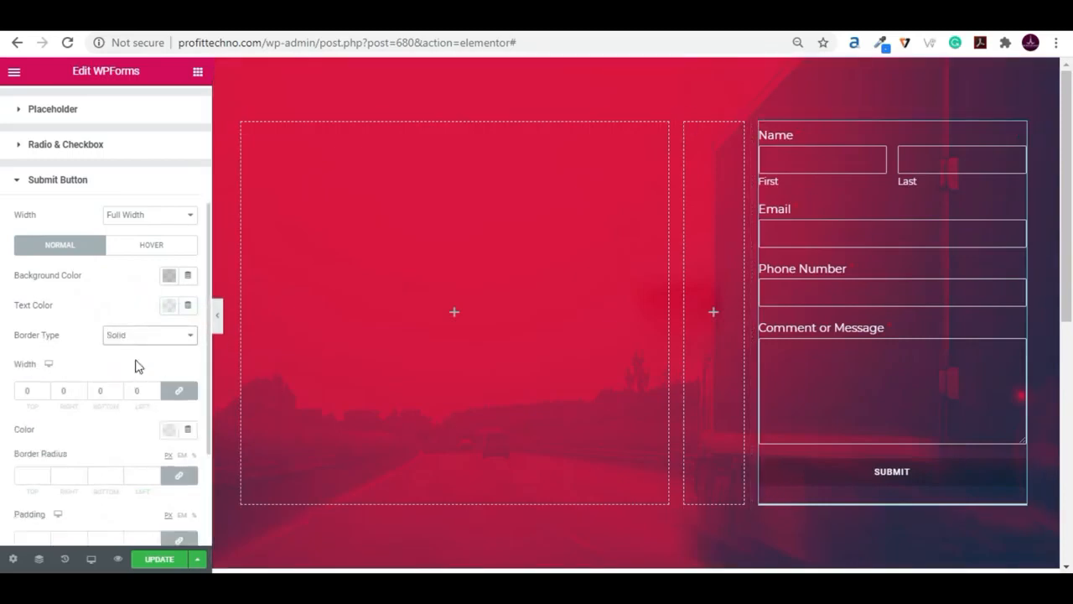
double_click(33, 389)
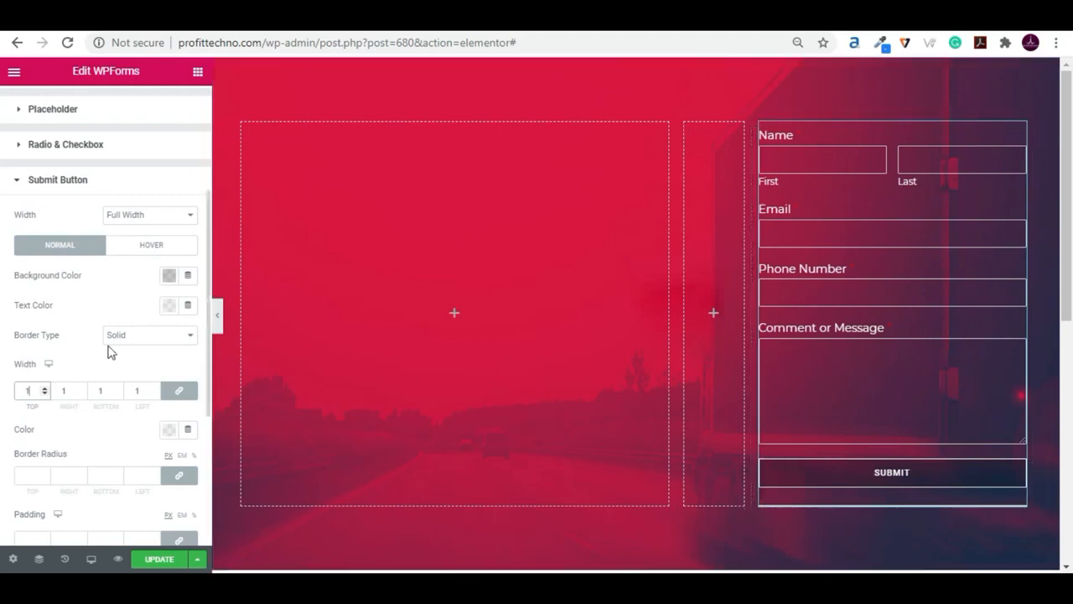
- Set the submit button's hover colors to a white background and black text, and save the page
click(142, 246)
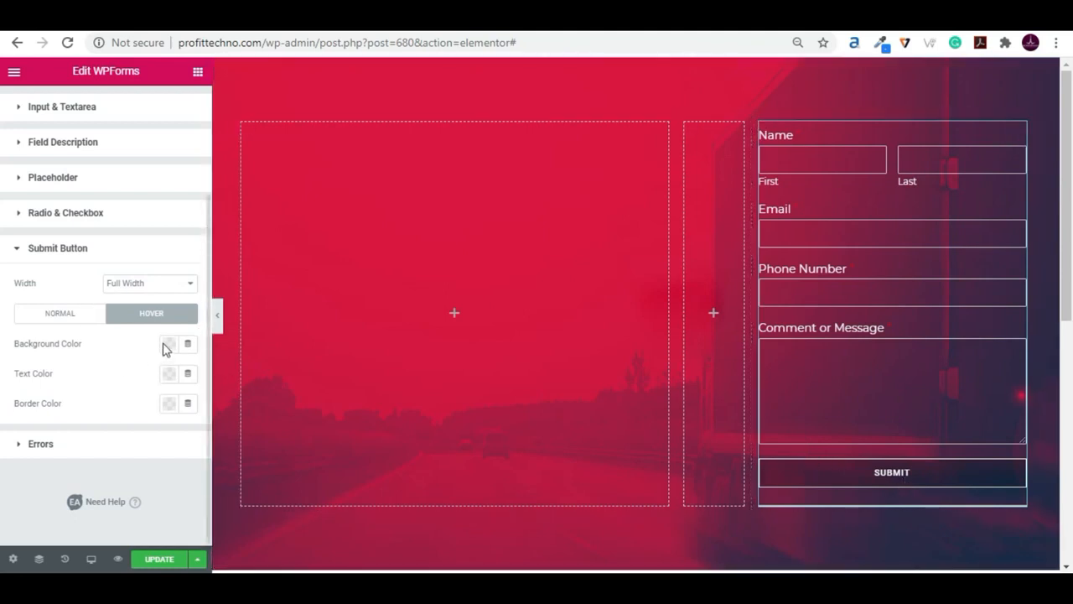
click(170, 346)
click(233, 124)
click(107, 394)
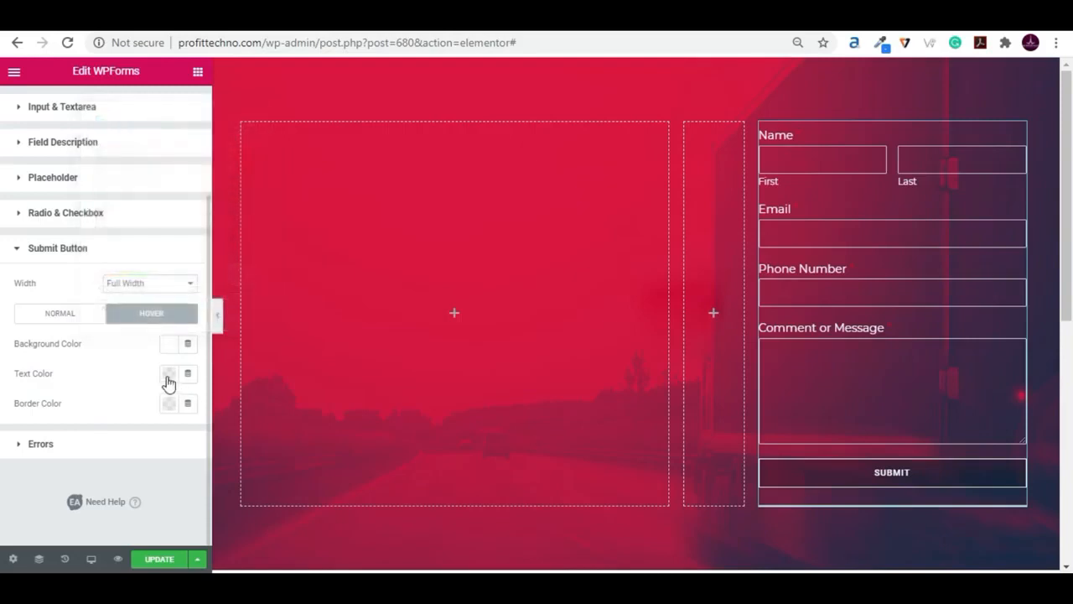
click(167, 378)
click(213, 151)
click(134, 397)
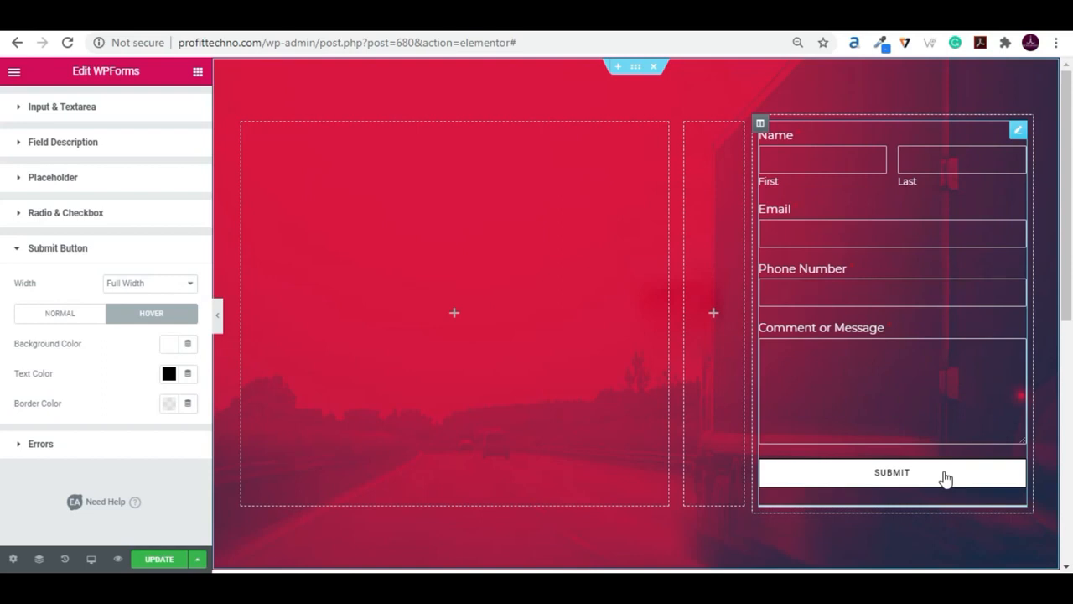
click(154, 560)
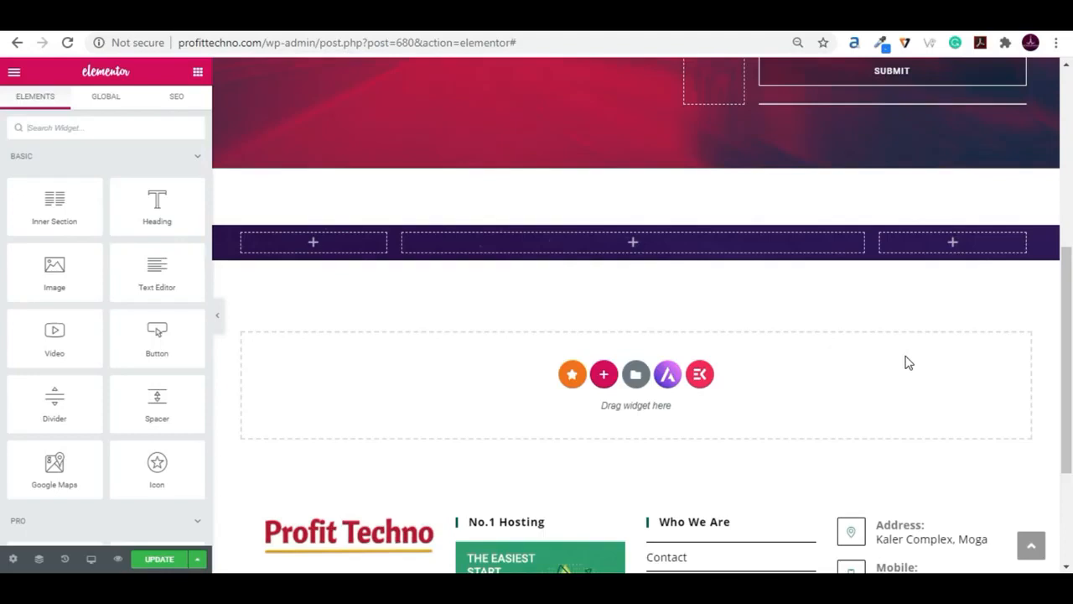
- Copy the styled WPForms widget from the Get In Touch section into the wide middle column of the purple section below
scroll(907, 359, up, 5)
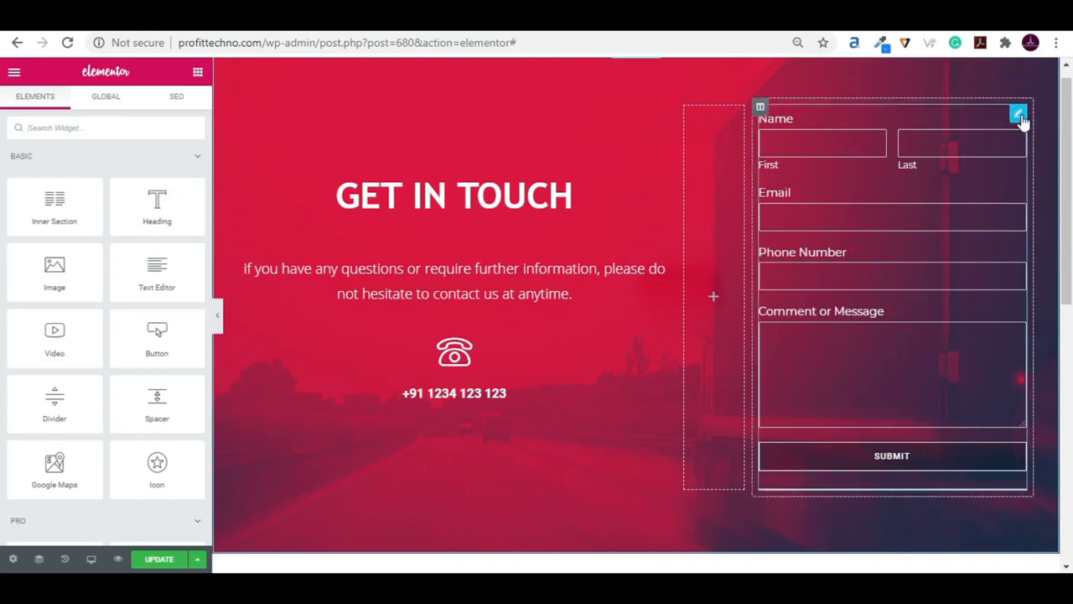
right_click(1019, 116)
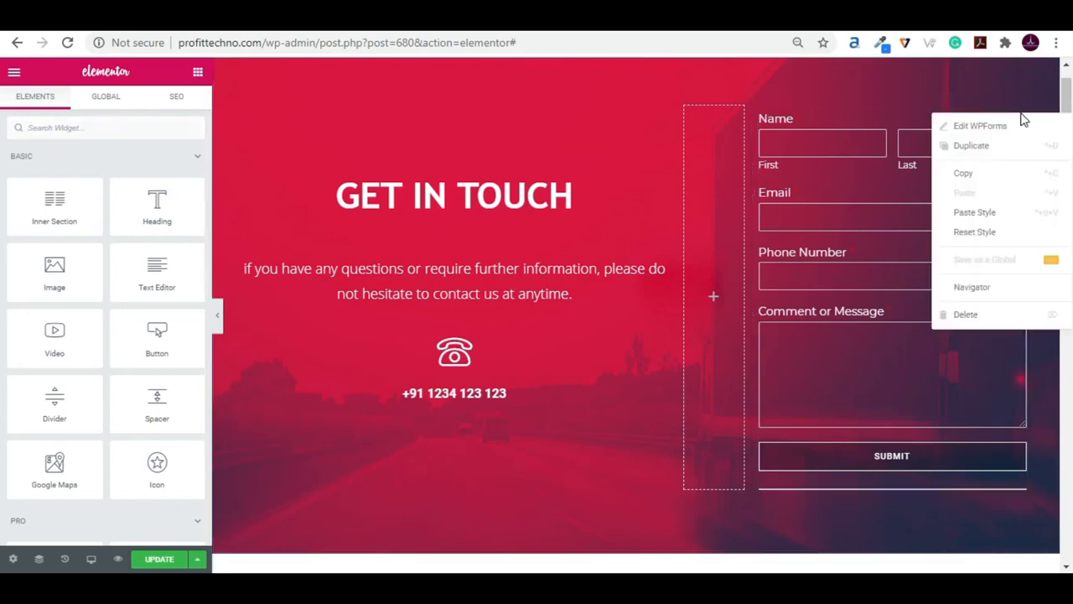
click(963, 173)
scroll(631, 307, down, 5)
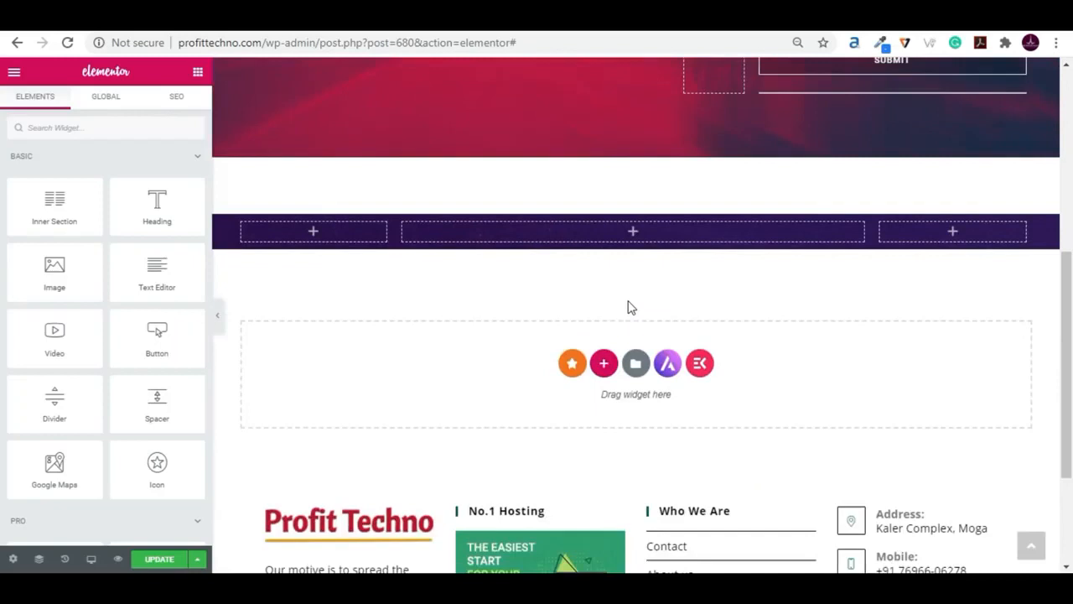
right_click(662, 206)
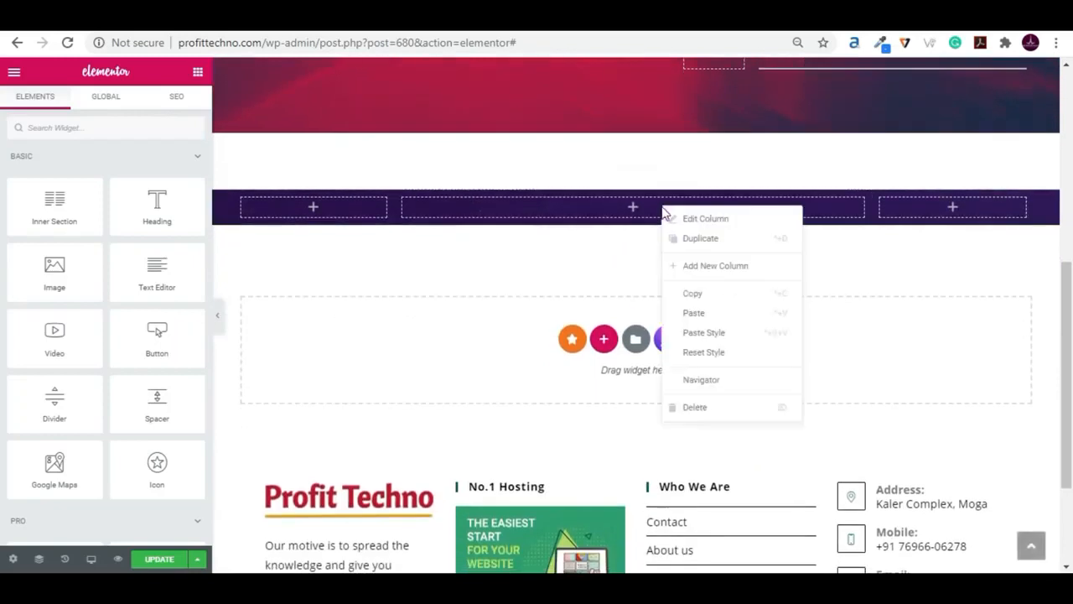
click(711, 314)
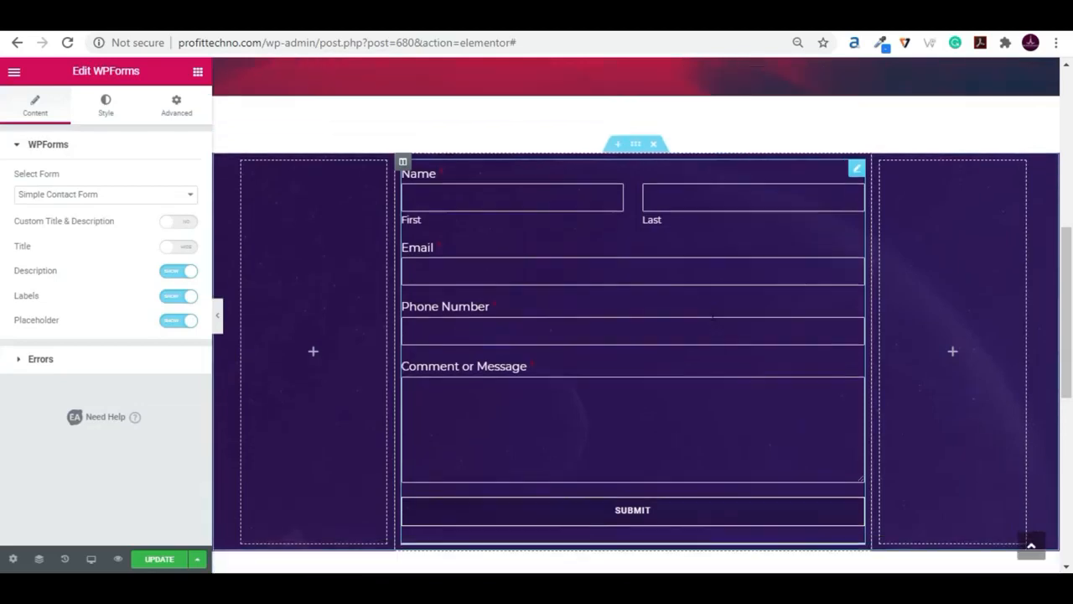
- Review the pasted form and compare it with the make an enquiry form on the published page
scroll(711, 316, down, 2)
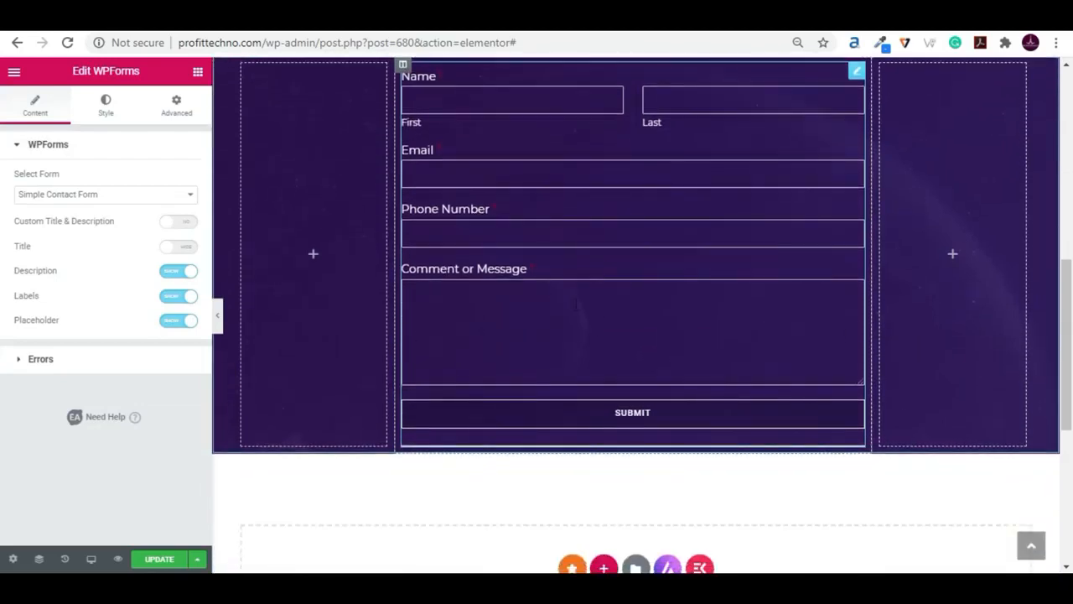
scroll(891, 272, up, 6)
scroll(891, 272, down, 3)
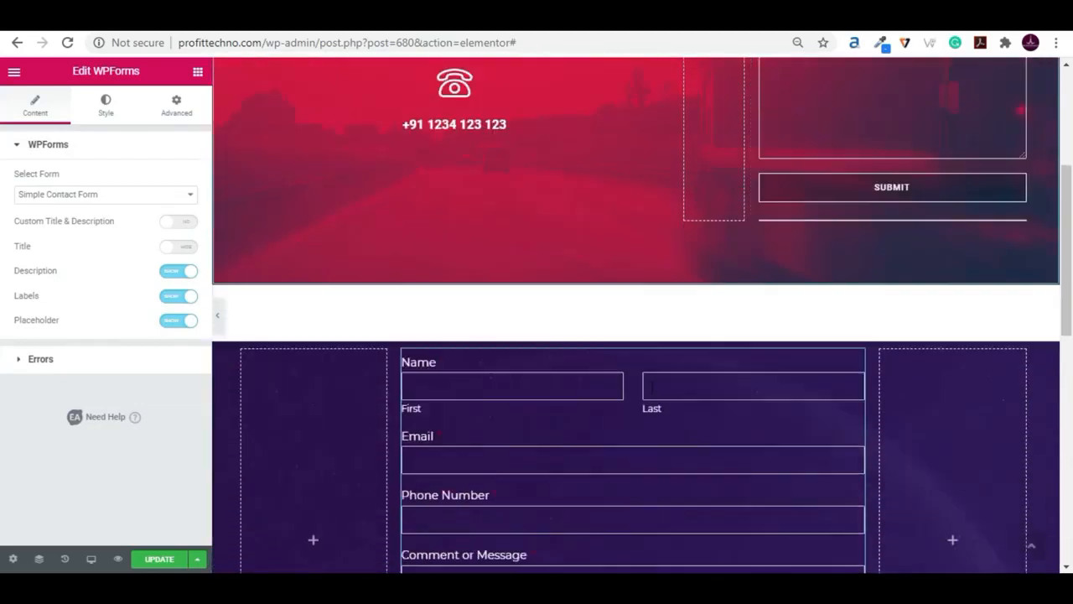
scroll(633, 378, down, 8)
scroll(633, 378, up, 3)
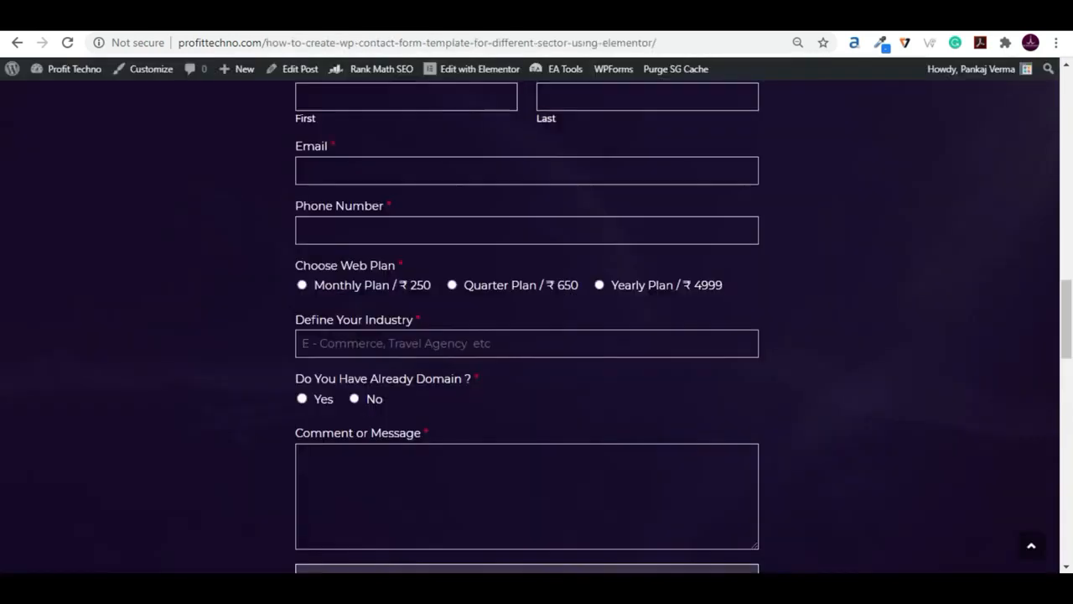
scroll(498, 374, up, 2)
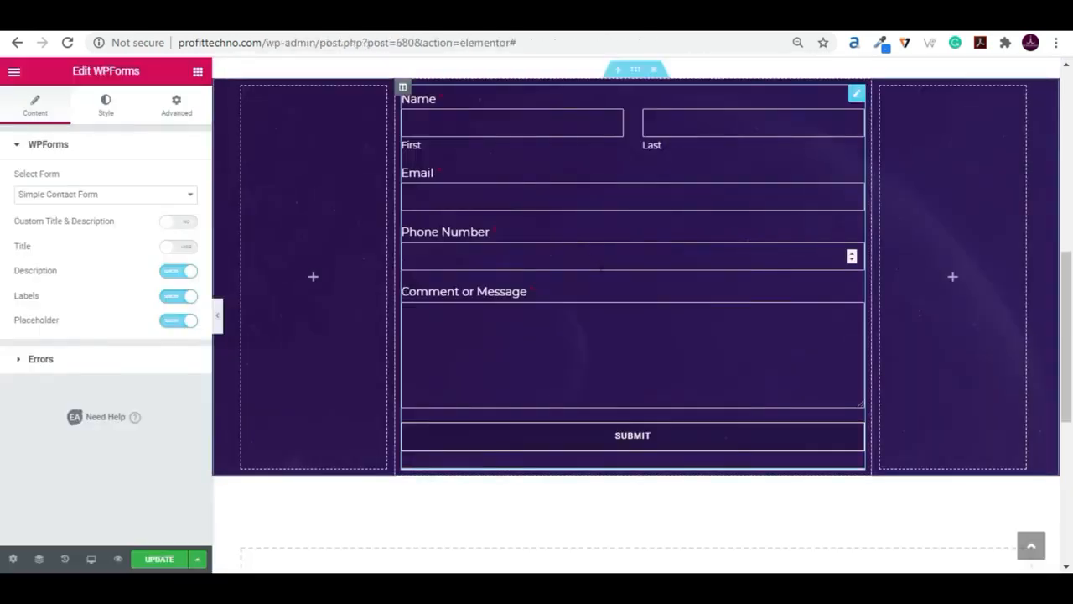
scroll(662, 316, up, 2)
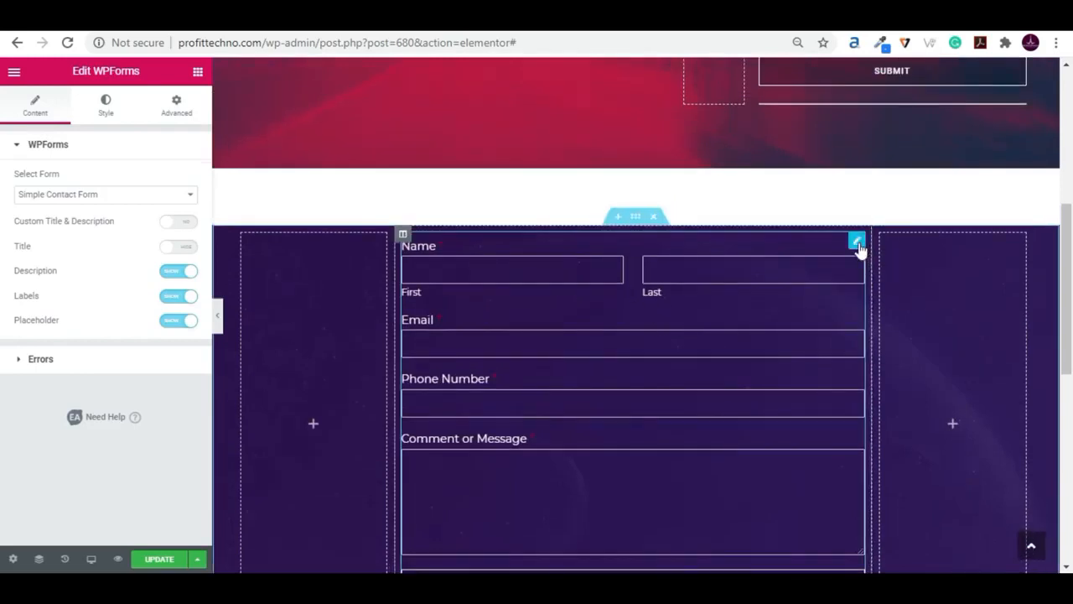
- Switch the pasted widget's form to Contact Simple Form 2, save the page and review both form sections
click(105, 195)
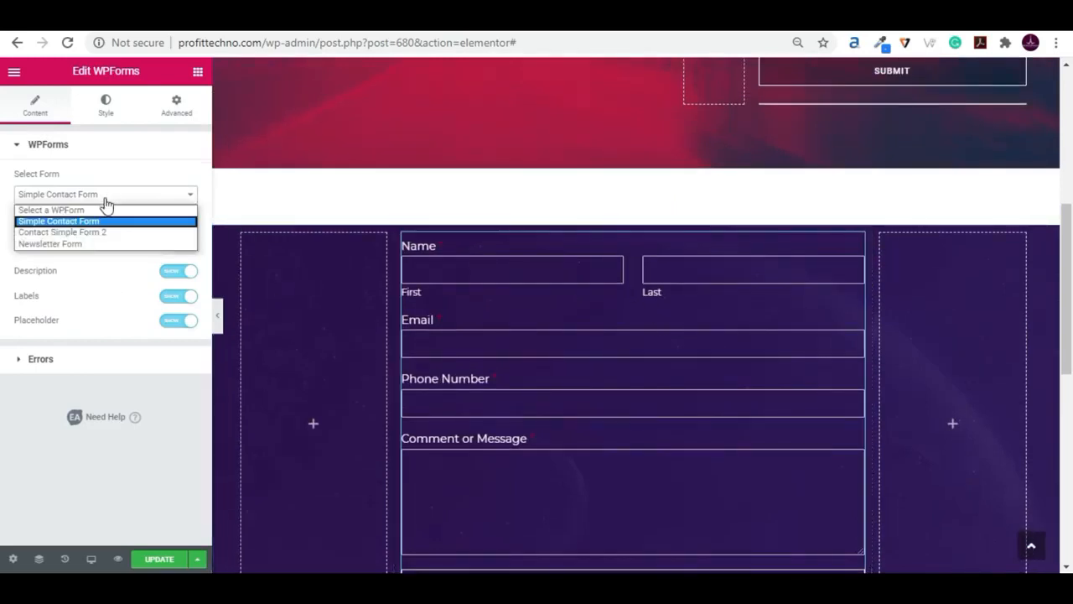
click(102, 233)
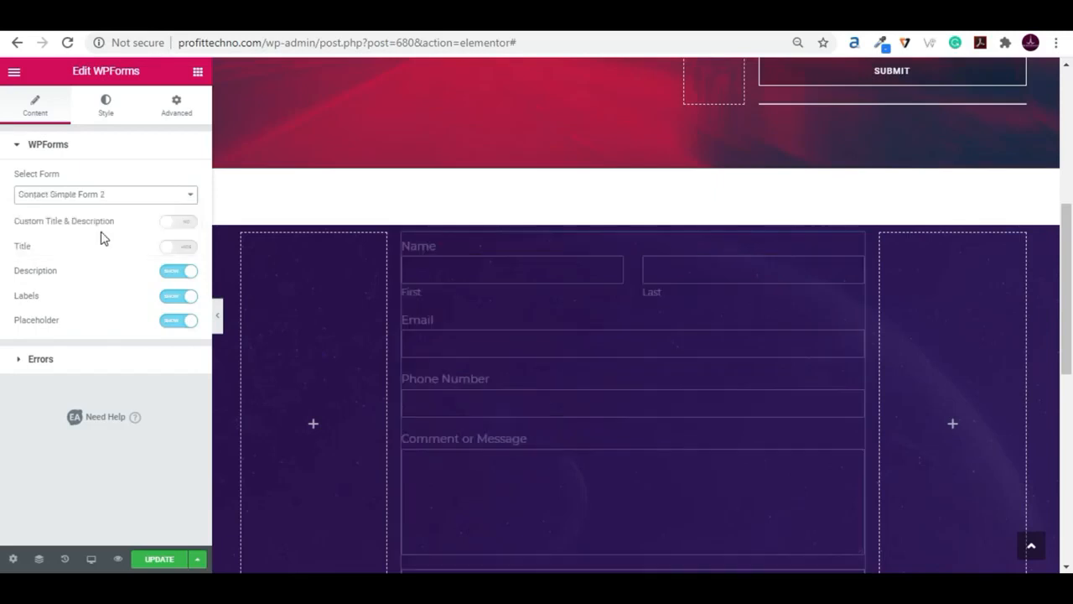
click(151, 560)
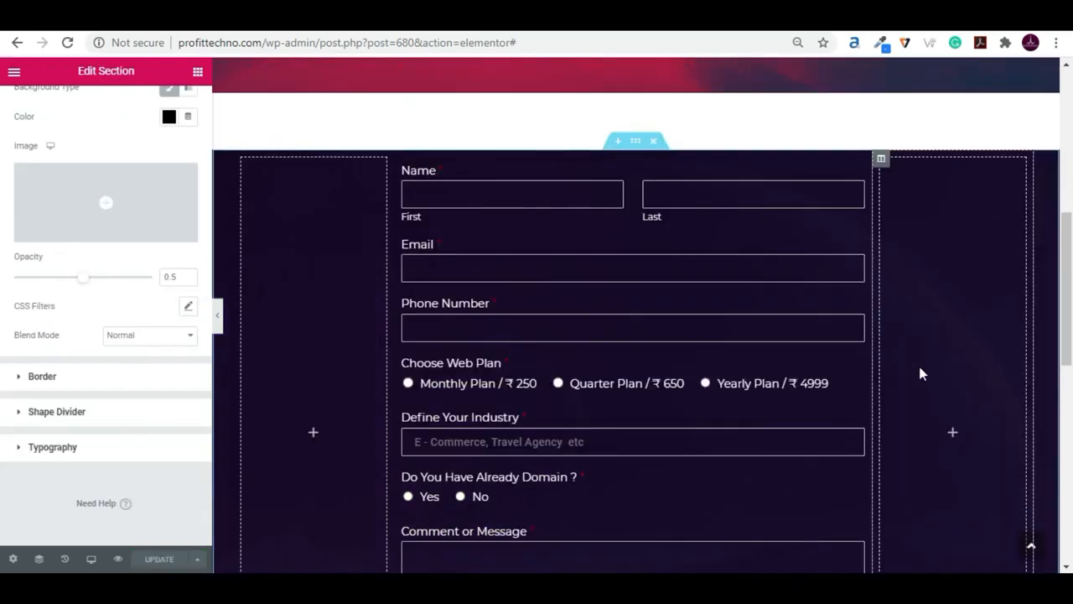
scroll(918, 374, up, 5)
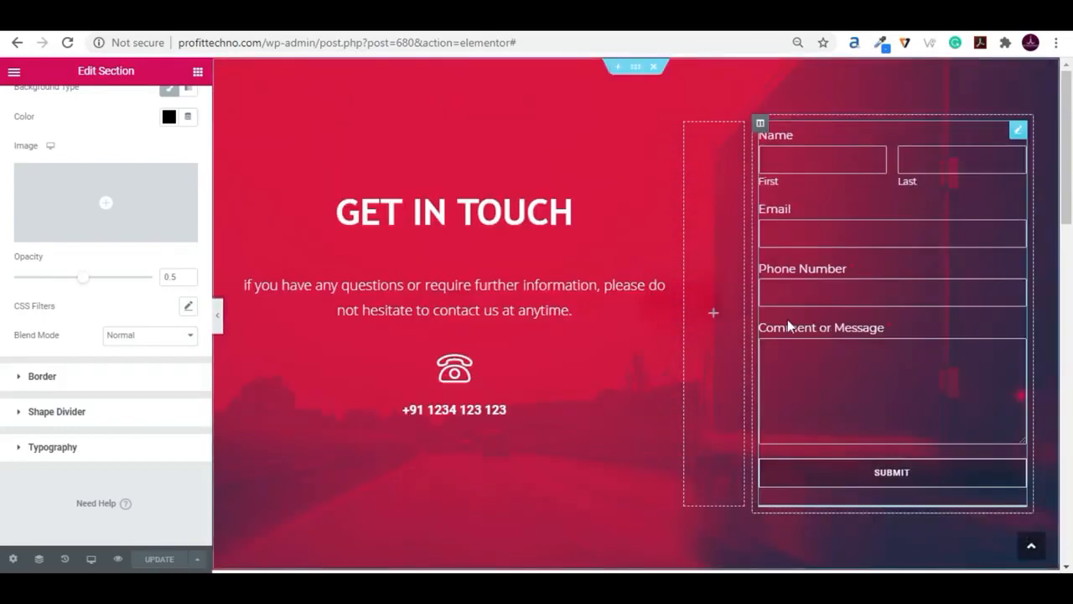
scroll(750, 336, down, 5)
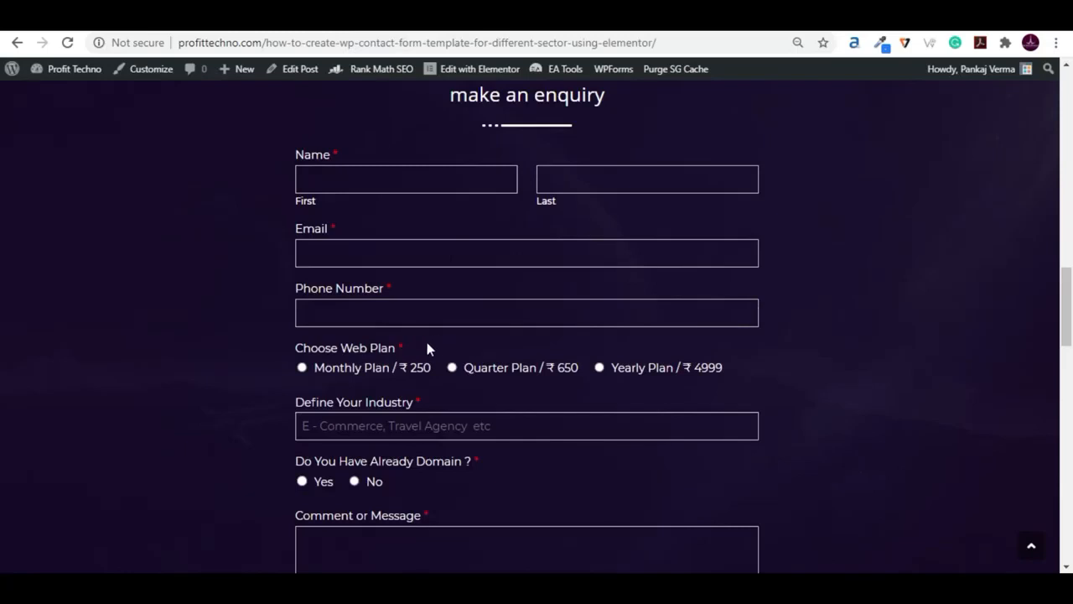
- Review the make an enquiry form and the Get In Touch form on the published page
scroll(805, 330, down, 4)
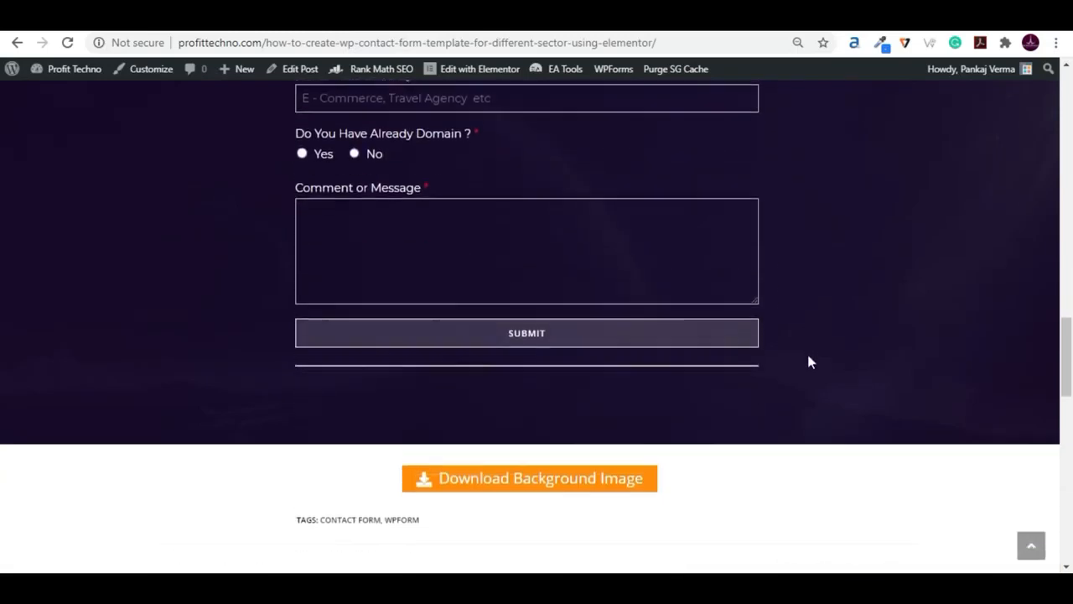
scroll(806, 351, up, 2)
scroll(809, 362, up, 1)
scroll(830, 335, up, 1)
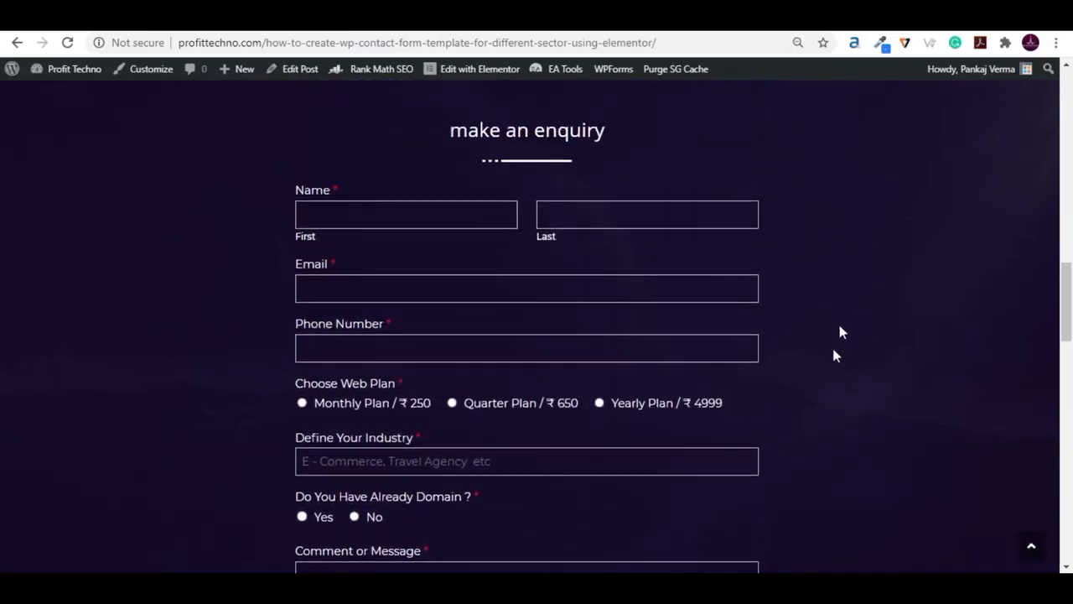
scroll(881, 252, up, 7)
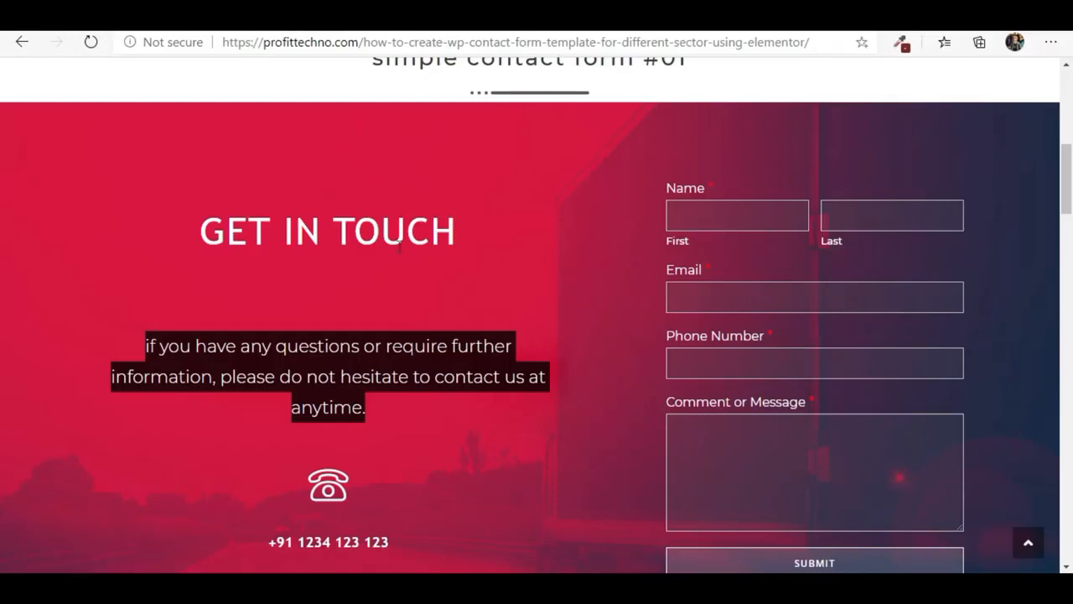
scroll(399, 243, up, 6)
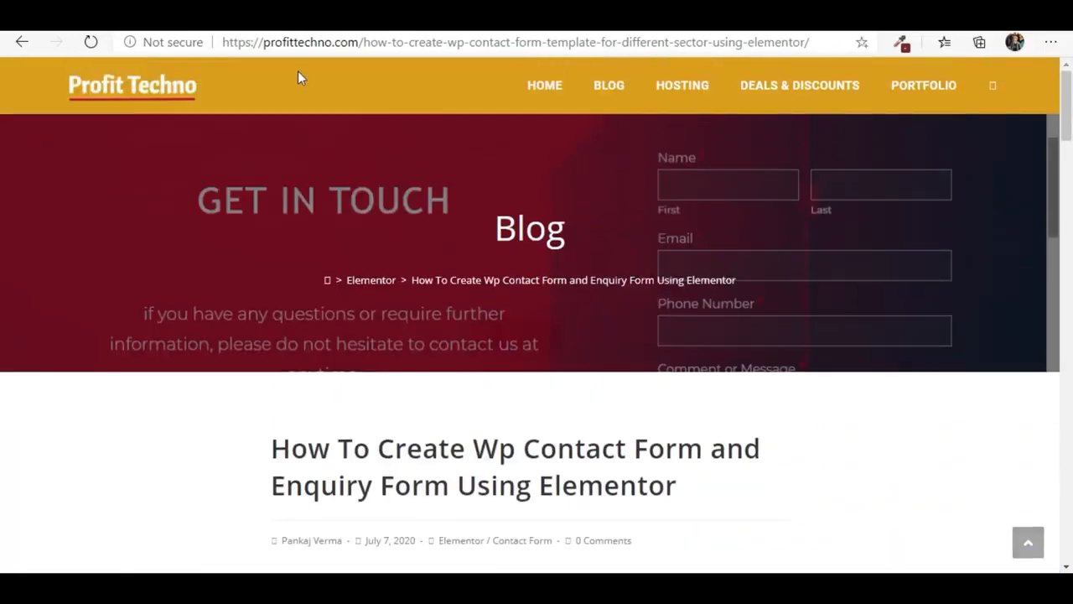
- Open the post "How To Create Wp Contact Form and Enquiry Form Using Elementor" from the site's blog listing
click(609, 85)
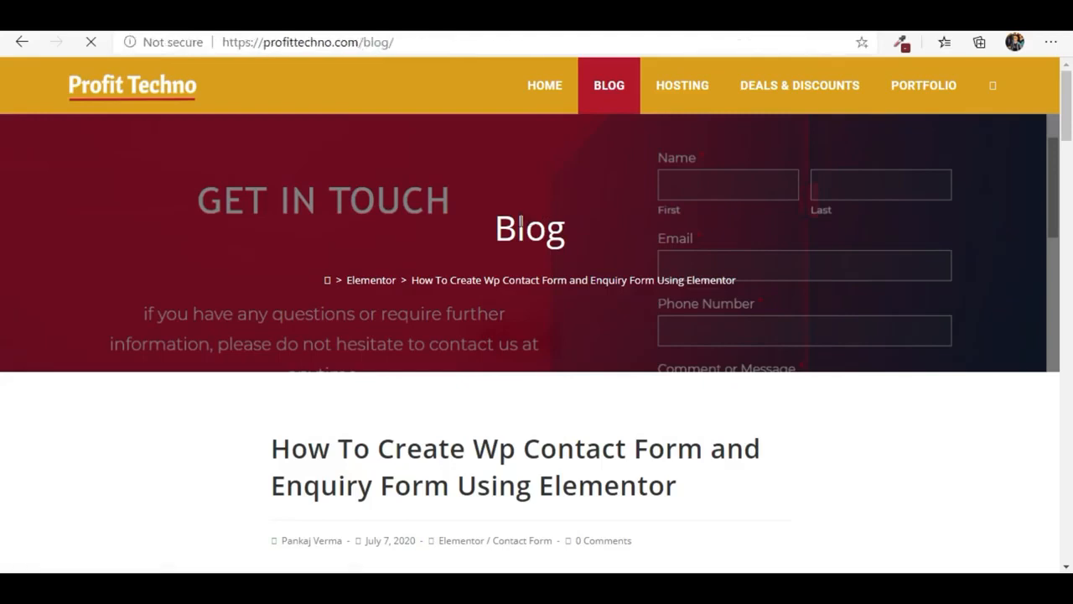
scroll(520, 232, down, 1)
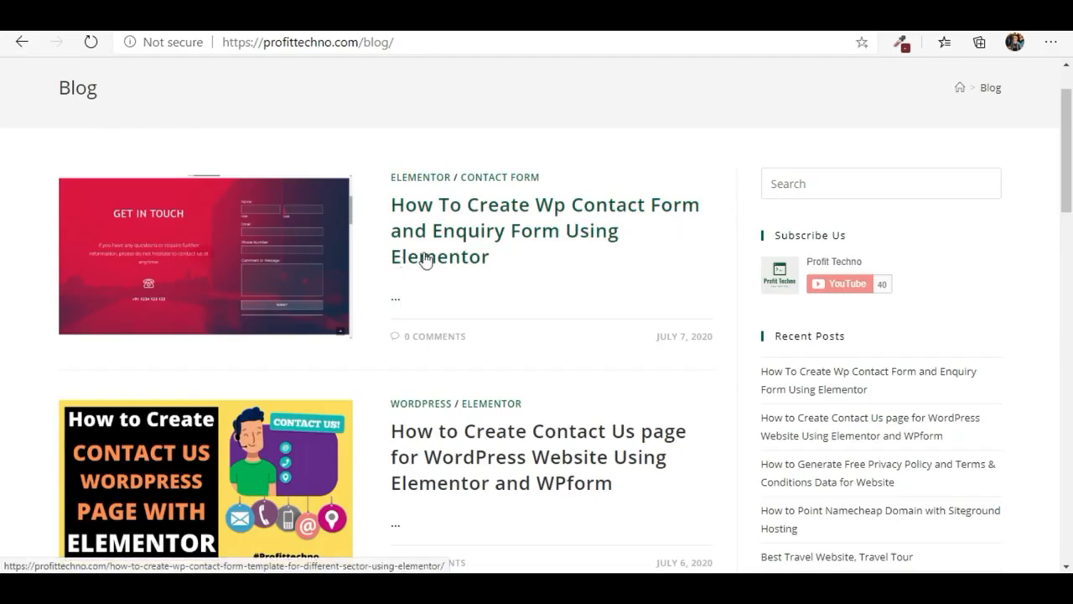
click(459, 228)
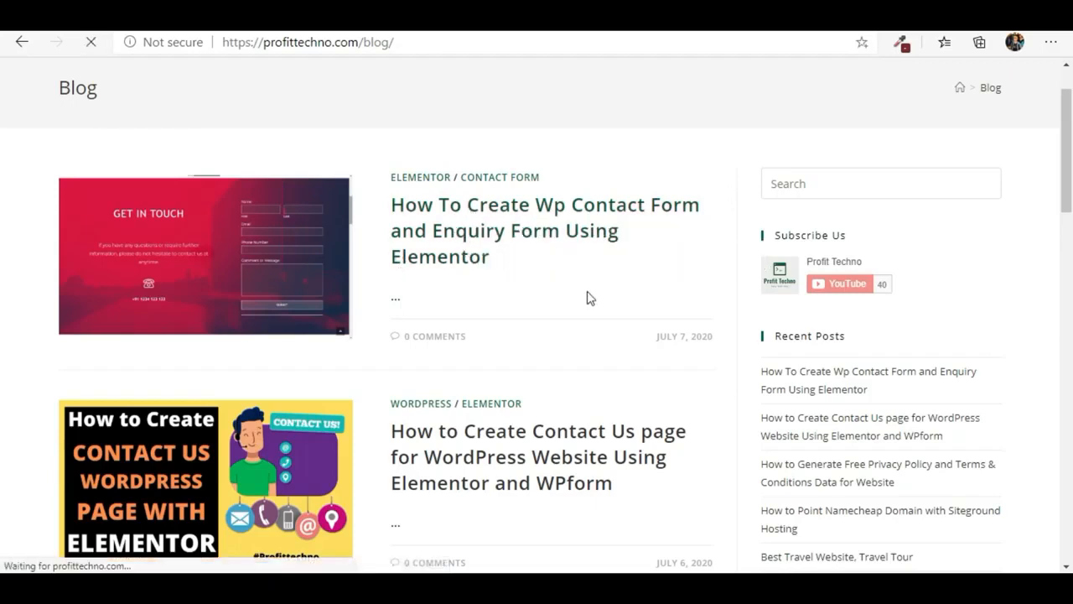
- Open the background image download offered below the Get In Touch form in the post
scroll(570, 294, down, 5)
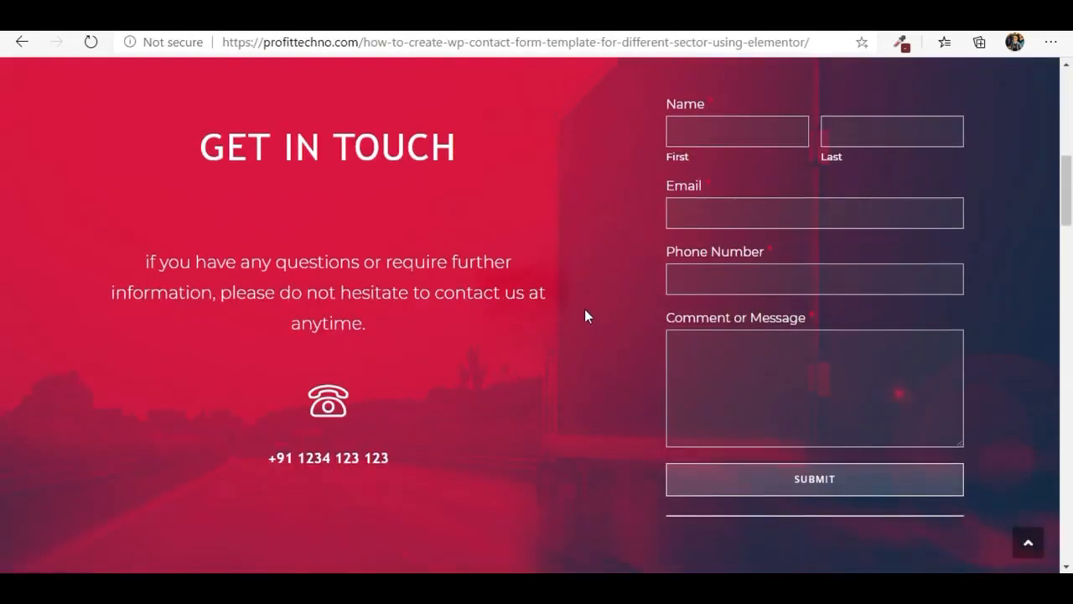
scroll(394, 252, down, 2)
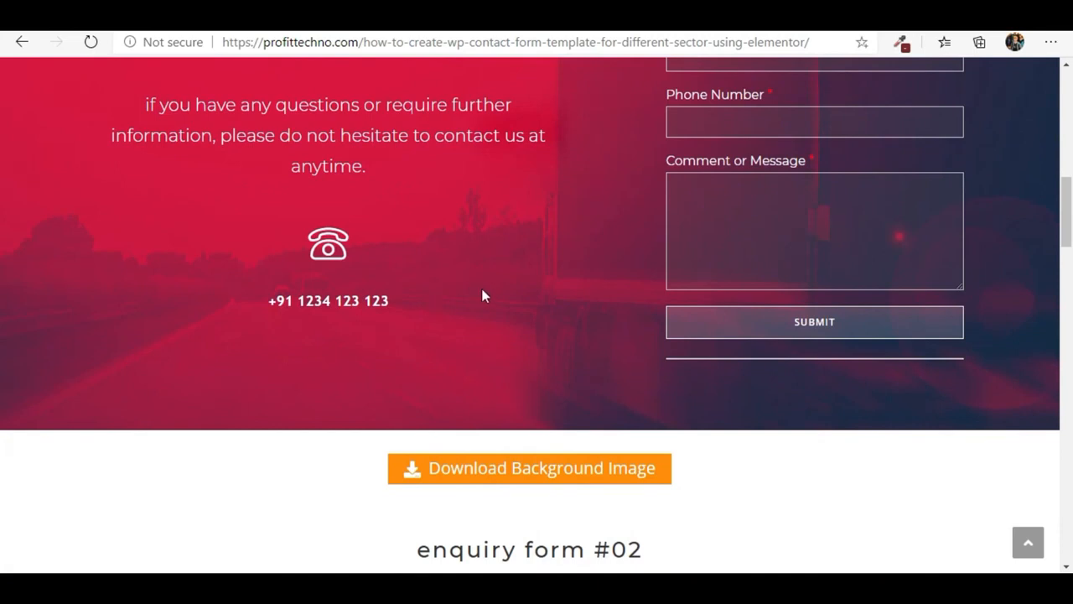
scroll(482, 295, down, 2)
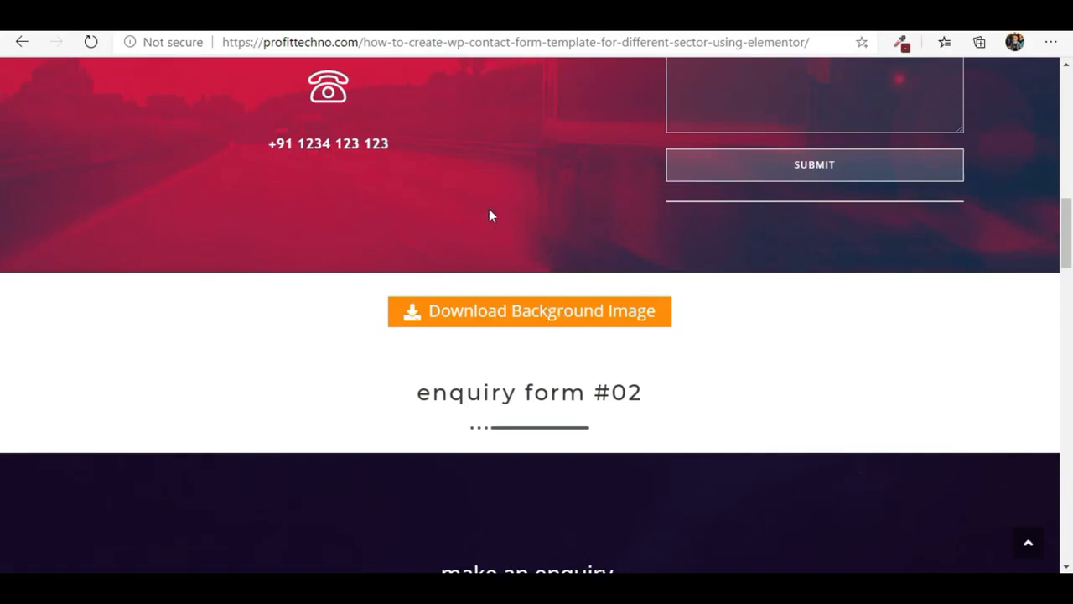
click(531, 312)
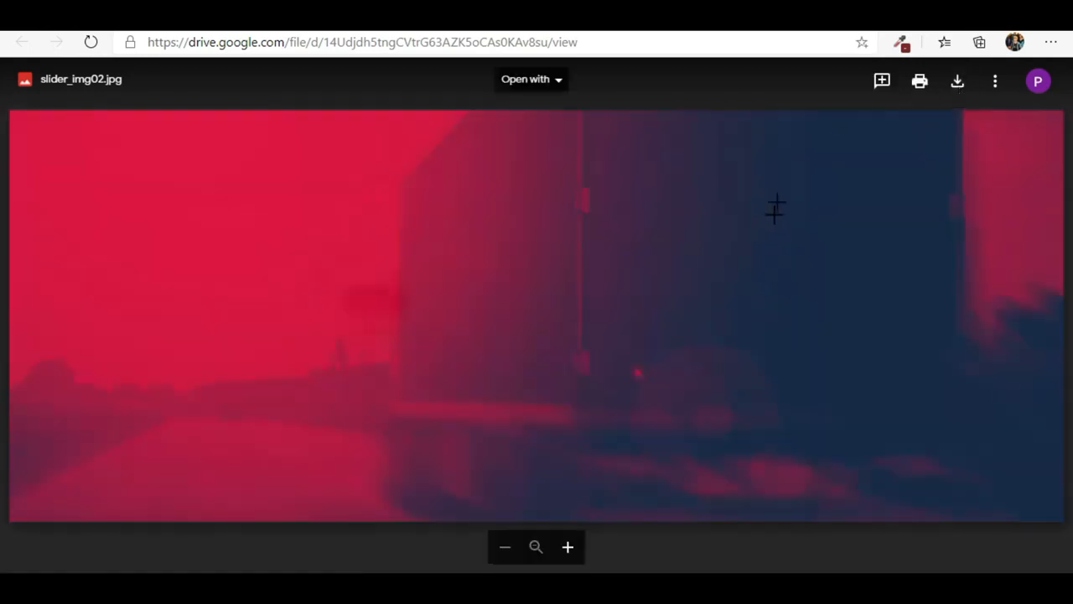
- Return to the blog post and review its enquiry form #02 section and the background image download below it
click(599, 18)
scroll(514, 331, down, 8)
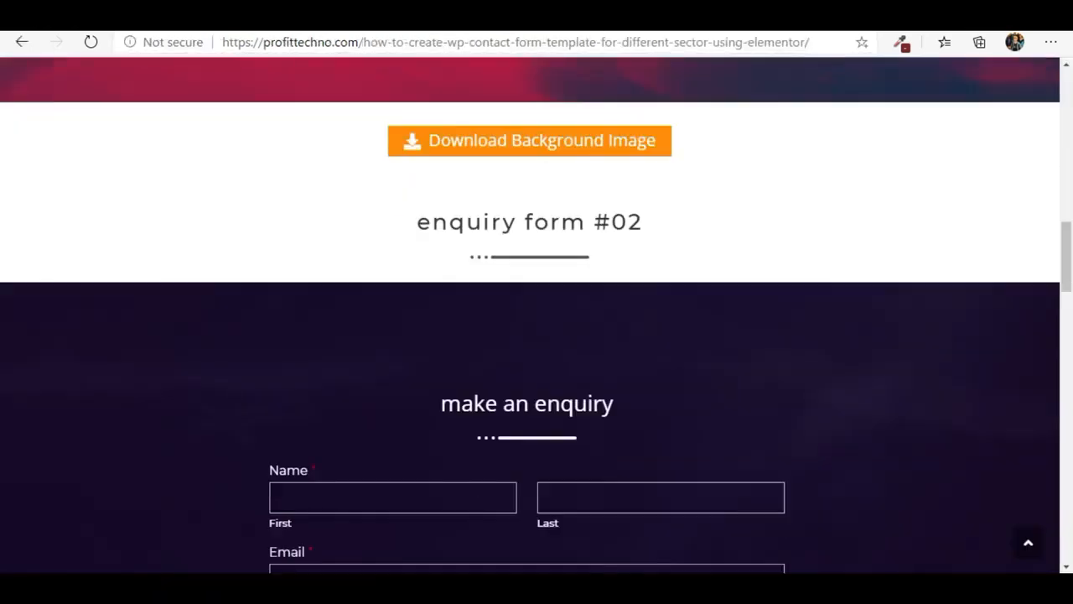
scroll(917, 309, down, 2)
scroll(293, 403, down, 3)
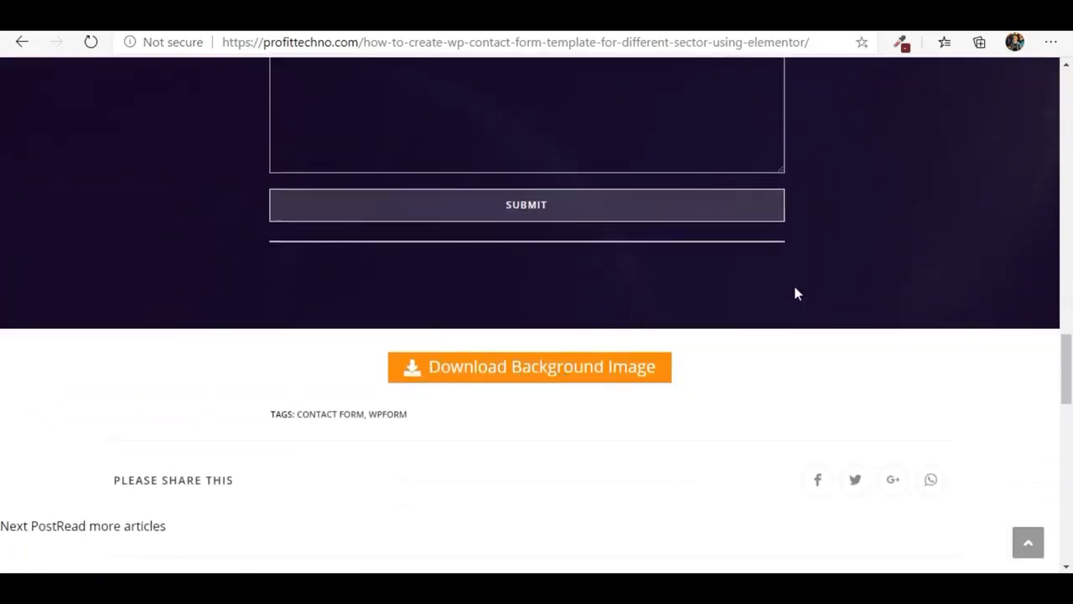
scroll(875, 267, up, 10)
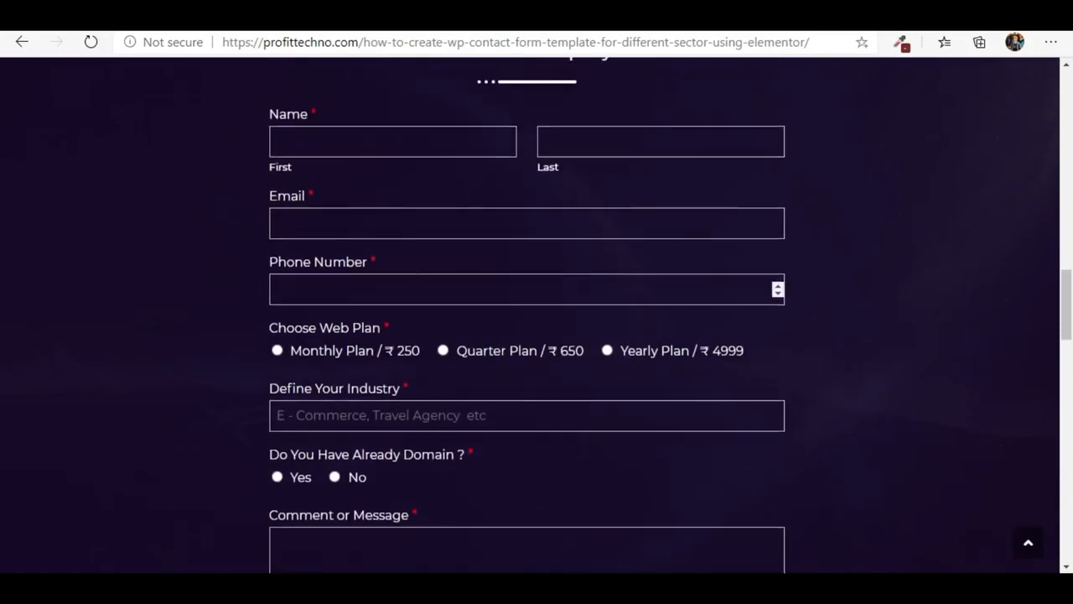
scroll(440, 292, up, 12)
scroll(439, 290, down, 5)
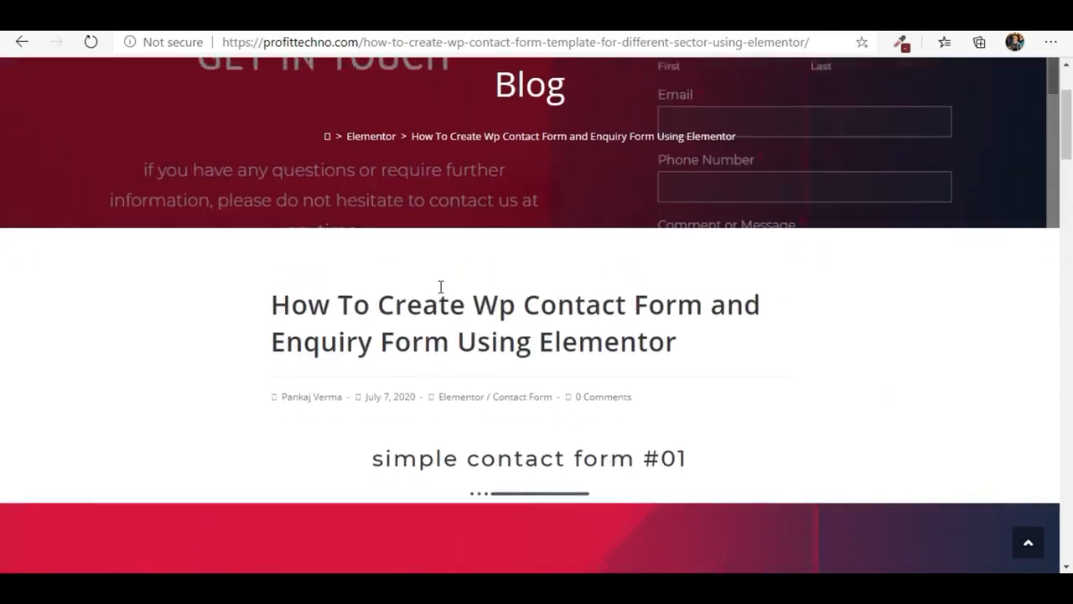